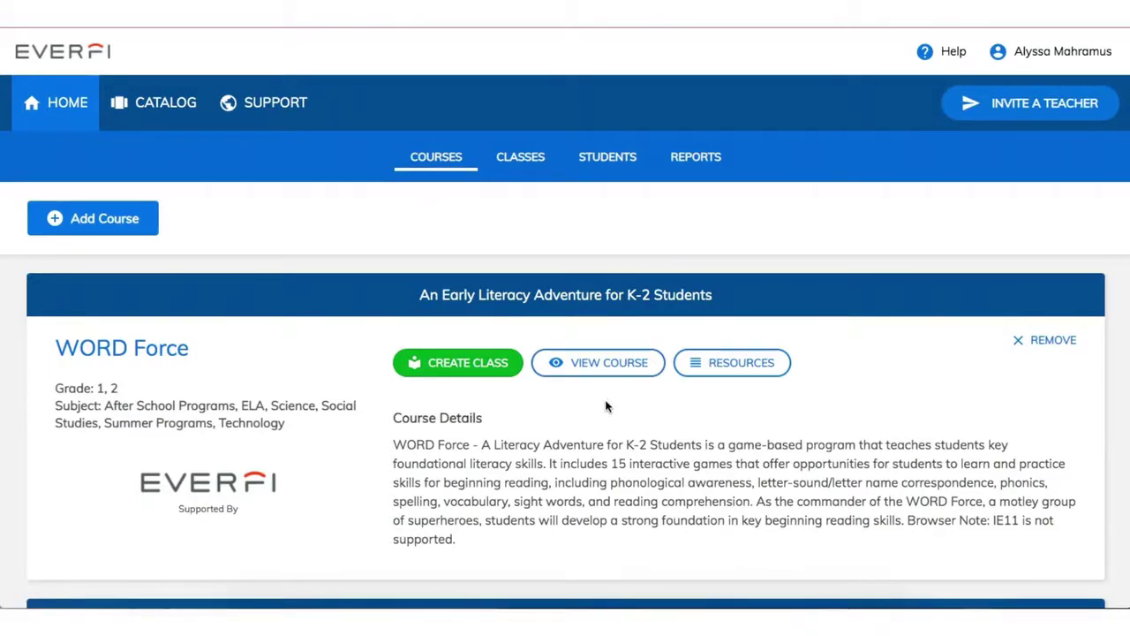
# - Scroll through the Courses list to review WORD Force and the Mental Health & Wellbeing course
pyautogui.scroll(-1, 607, 407)
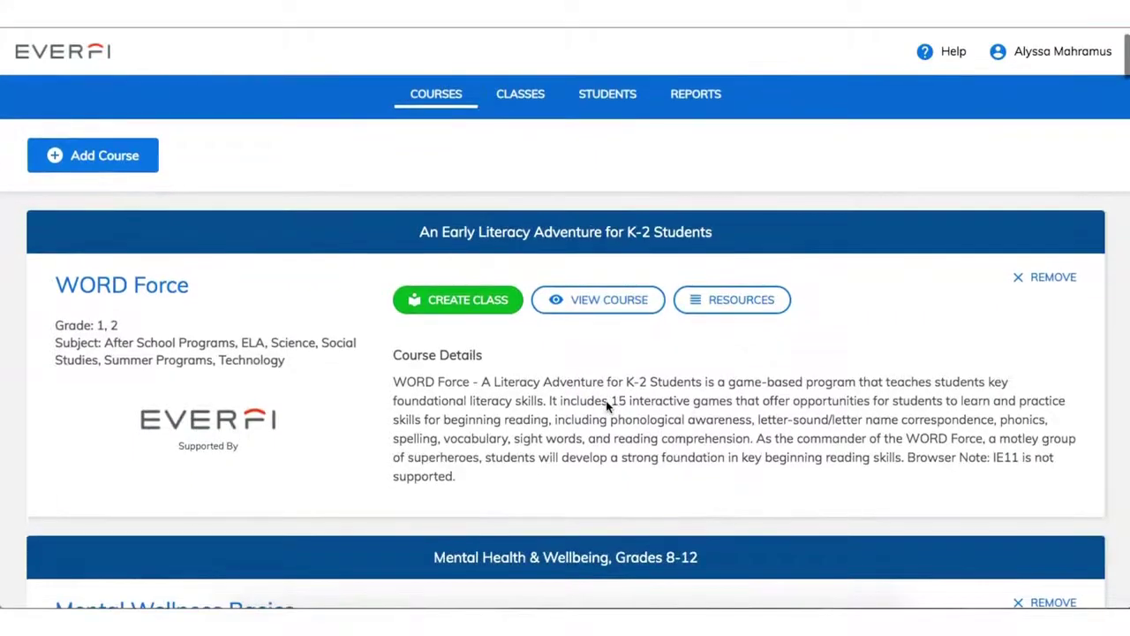
pyautogui.scroll(1, 606, 407)
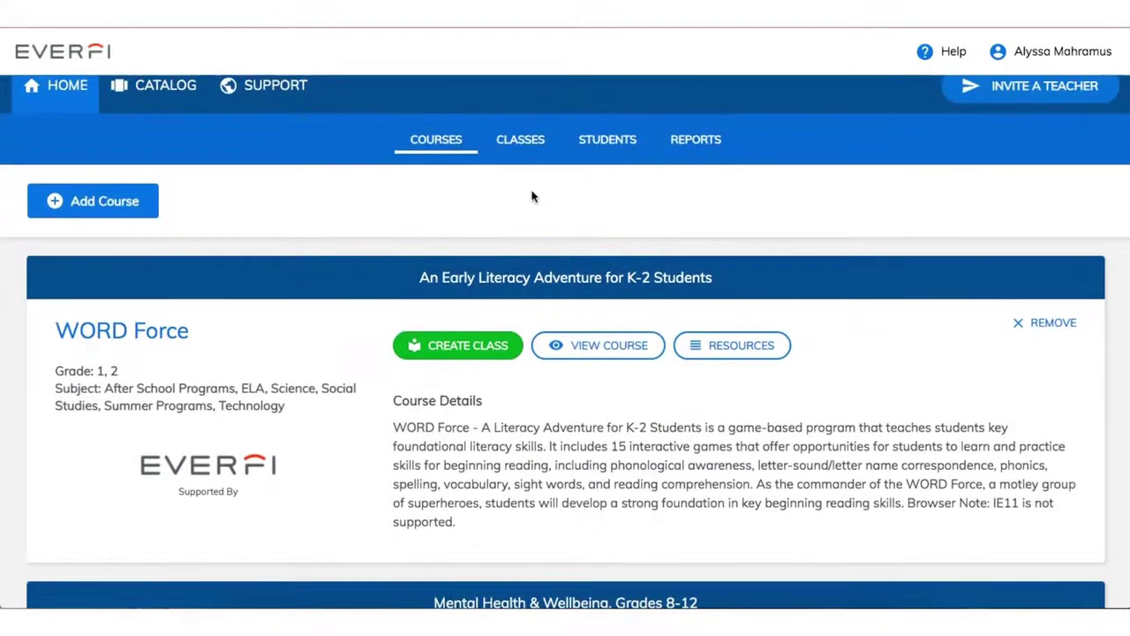
# - Start a new class named '6th Grade' from the Classes list
pyautogui.click(535, 139)
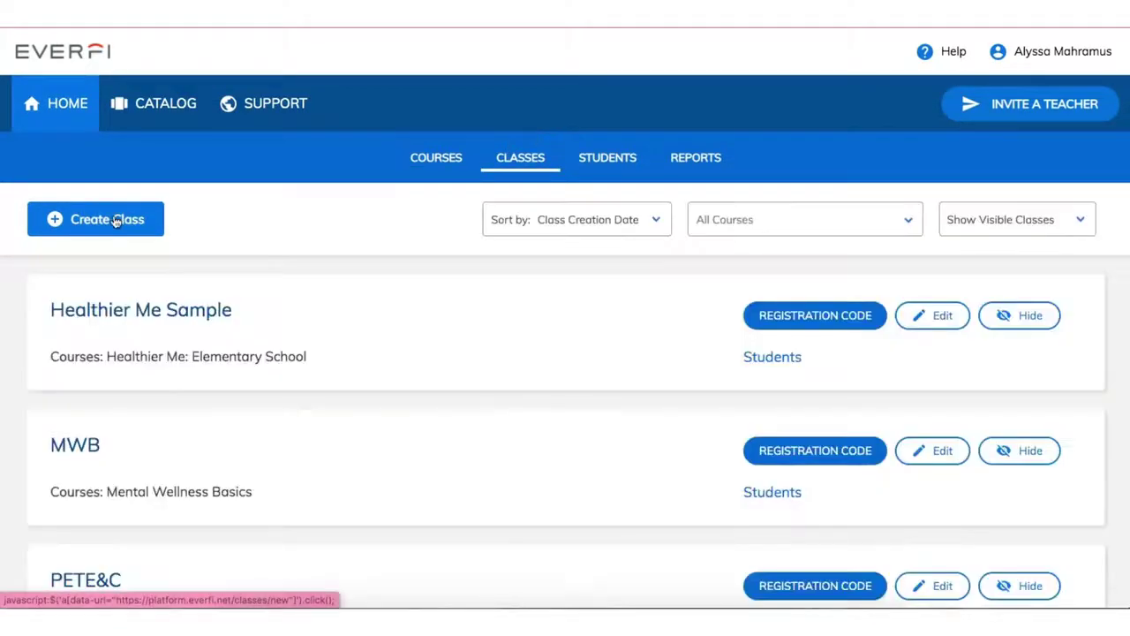
pyautogui.click(115, 220)
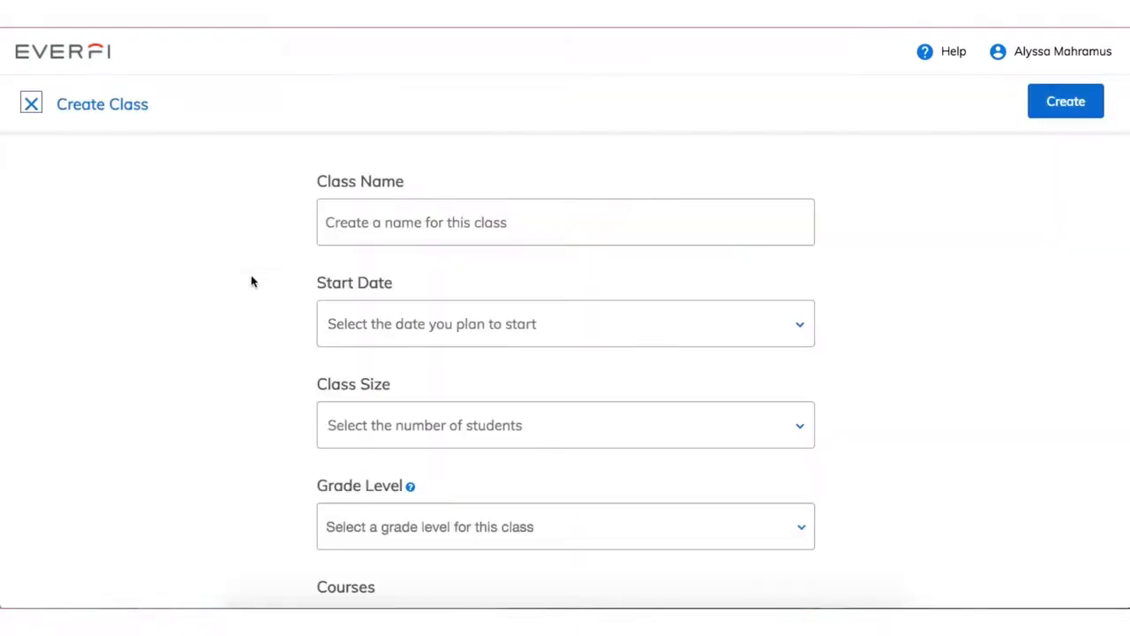
pyautogui.click(542, 219)
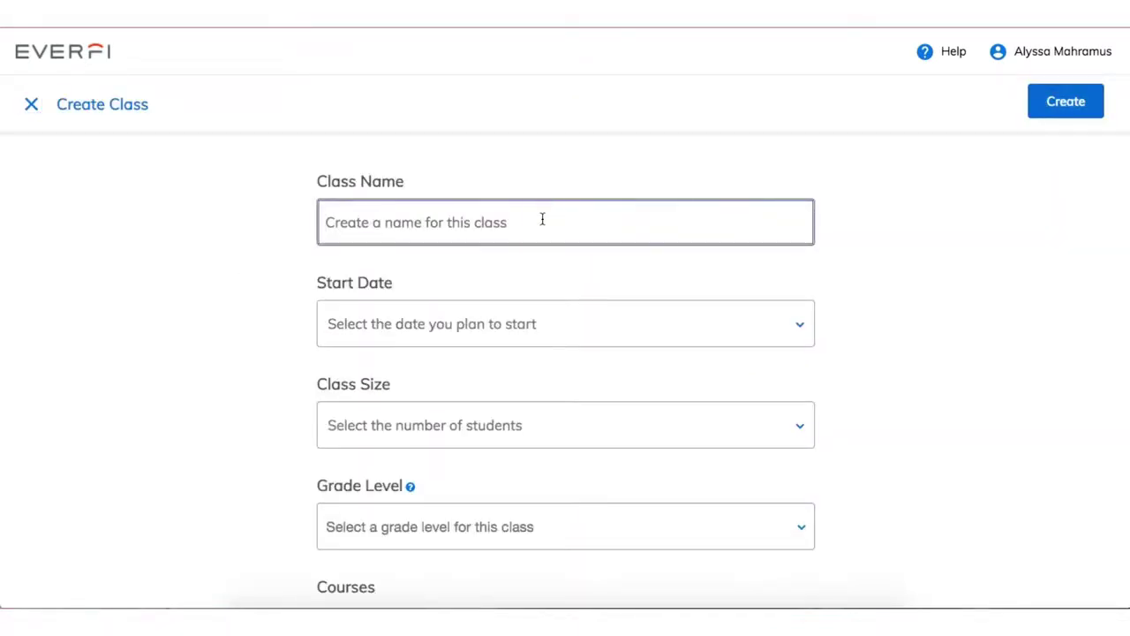
pyautogui.write('6th Grade')
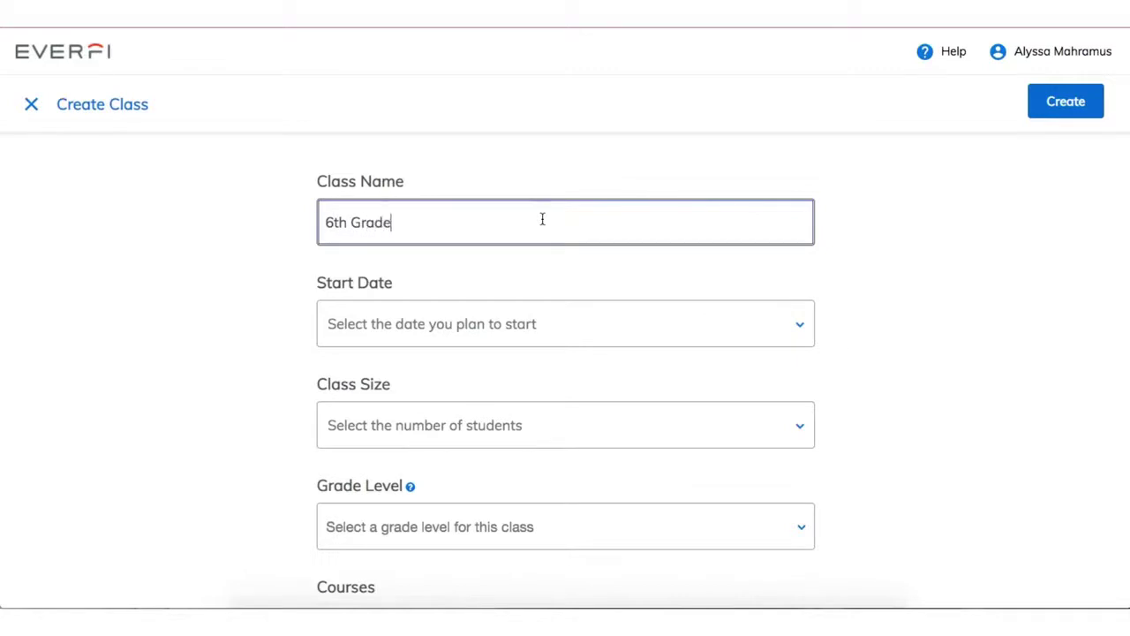
# - Set the class start date to April 2020, size More than 45, and grade level 6th
pyautogui.click(740, 321)
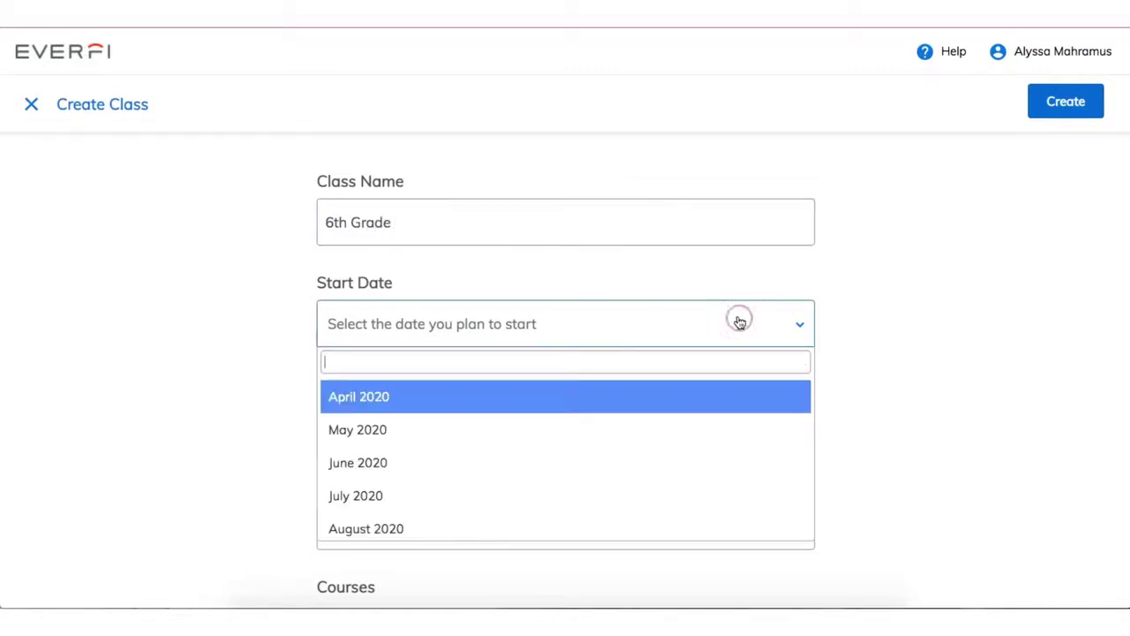
pyautogui.click(694, 405)
pyautogui.click(694, 414)
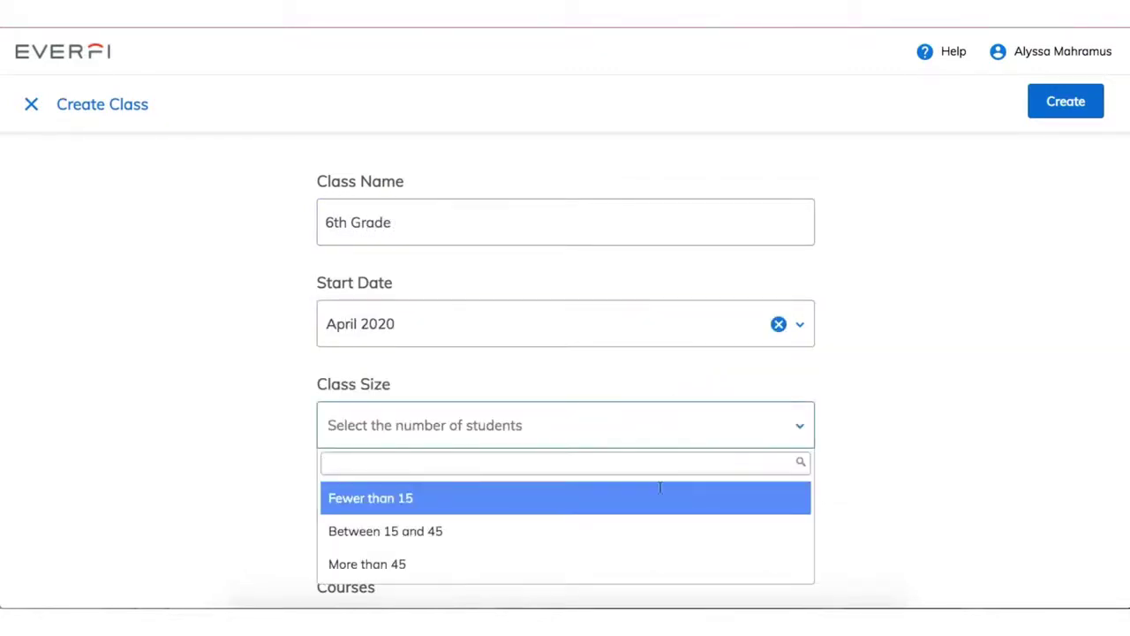
pyautogui.click(647, 561)
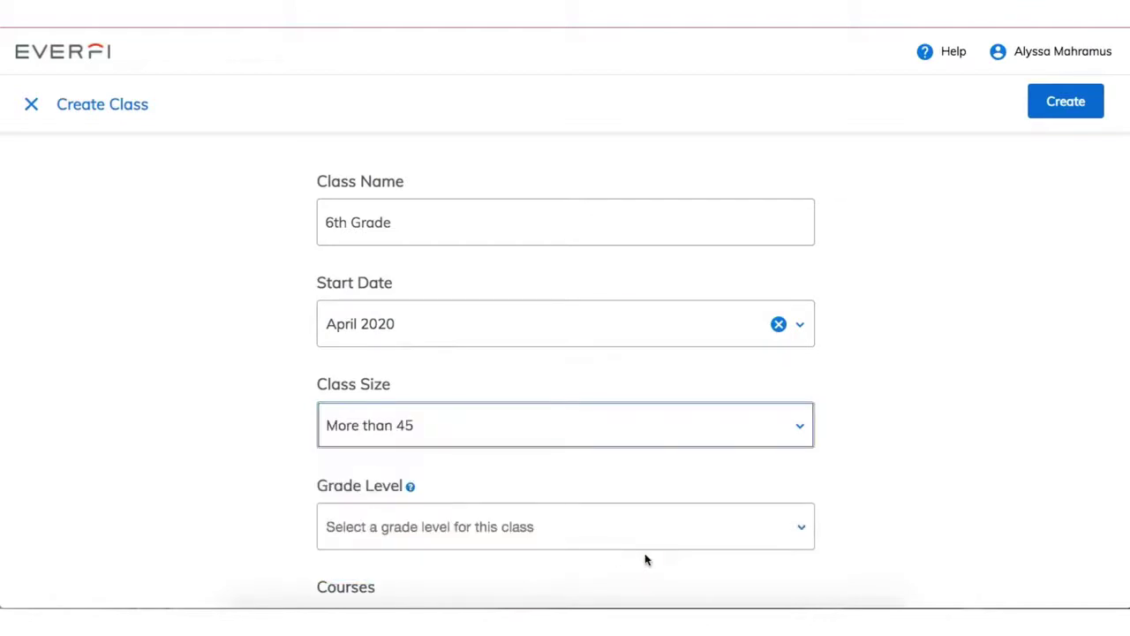
pyautogui.scroll(-2, 828, 464)
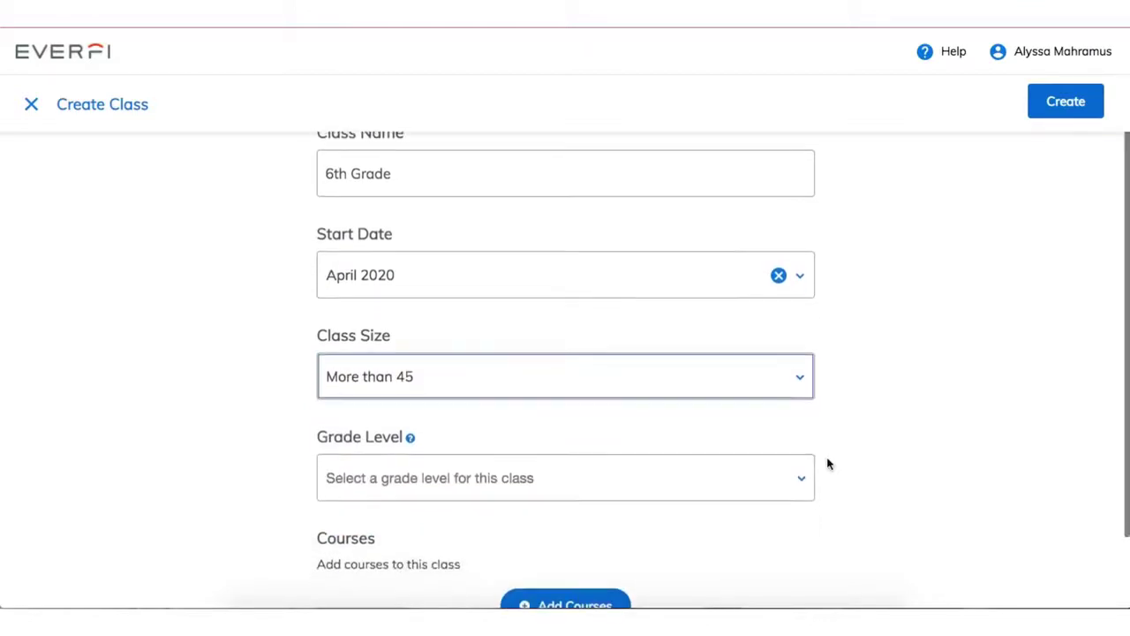
pyautogui.click(794, 422)
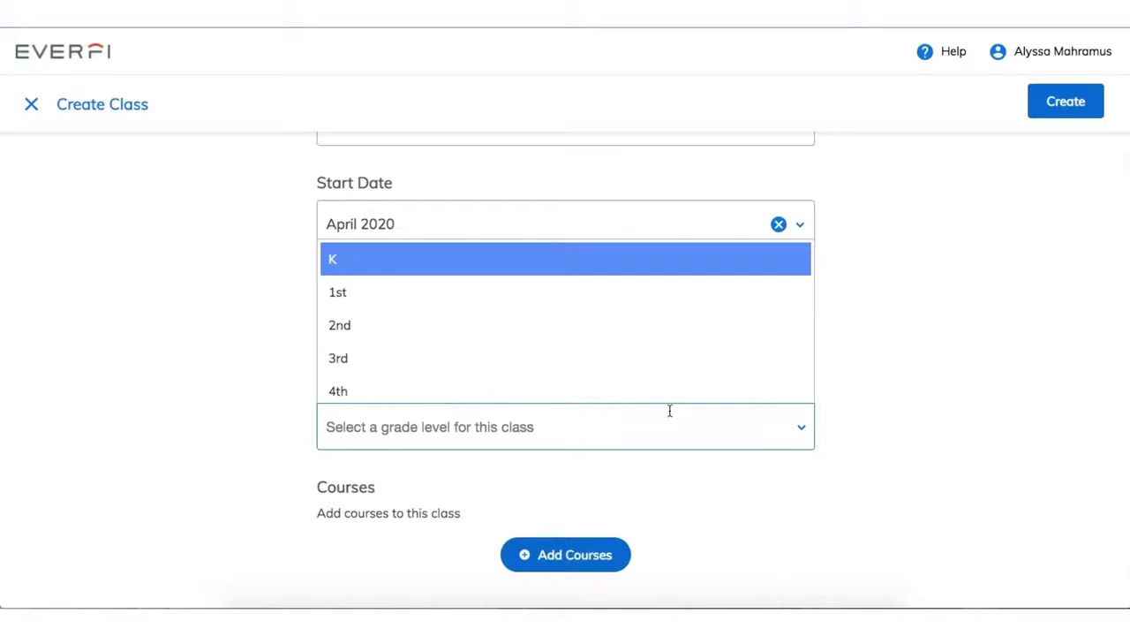
pyautogui.scroll(-3, 628, 393)
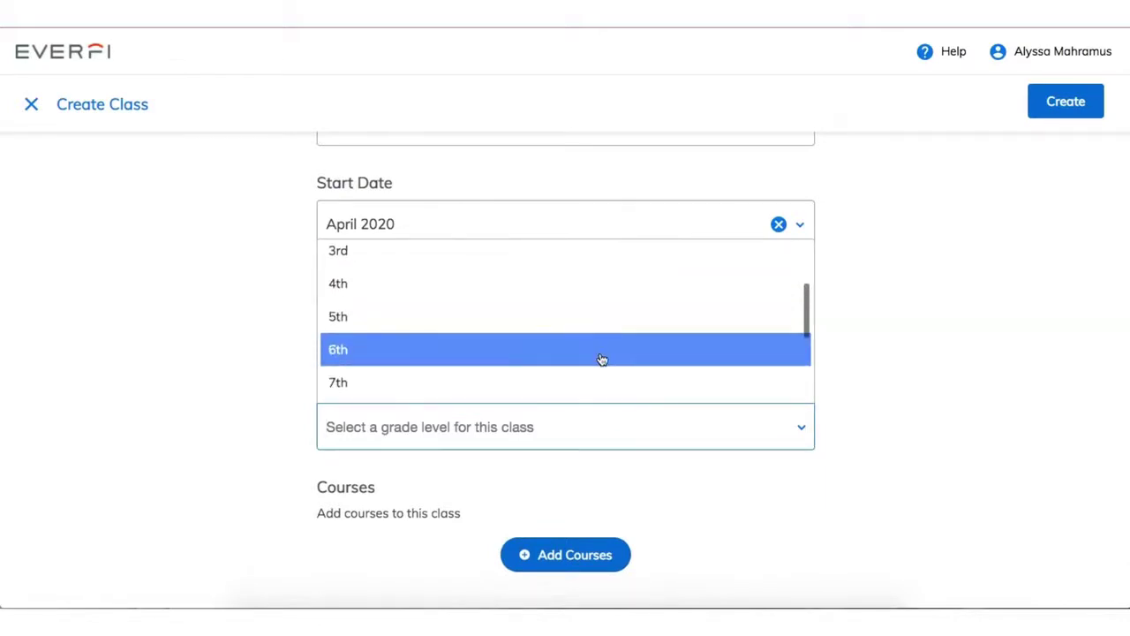
pyautogui.click(600, 357)
pyautogui.scroll(2, 770, 482)
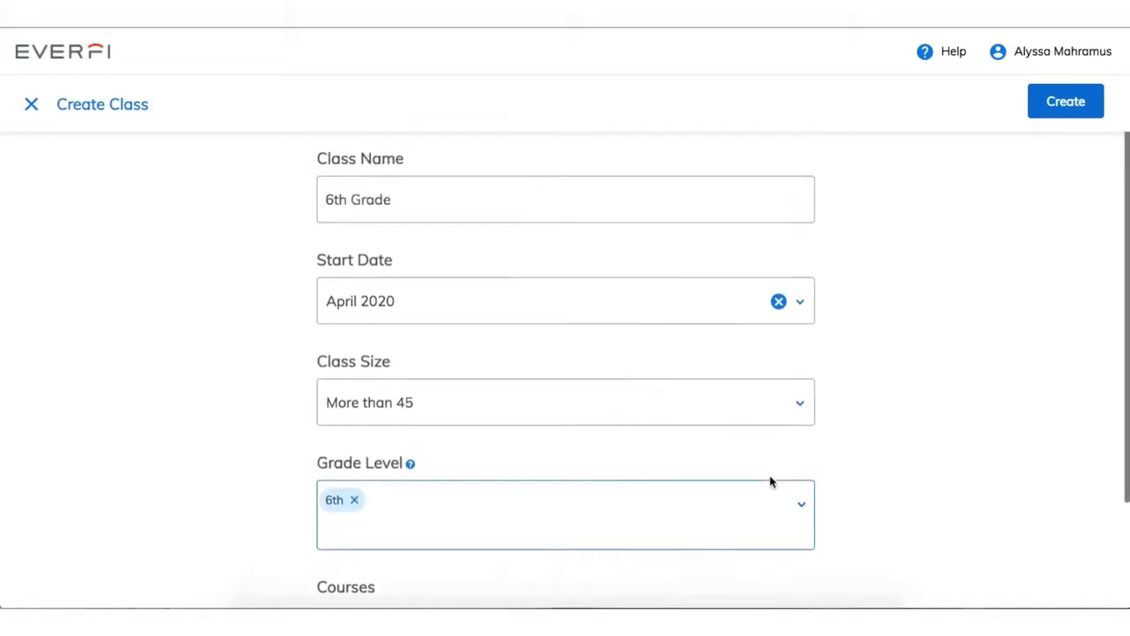
pyautogui.scroll(-3, 770, 482)
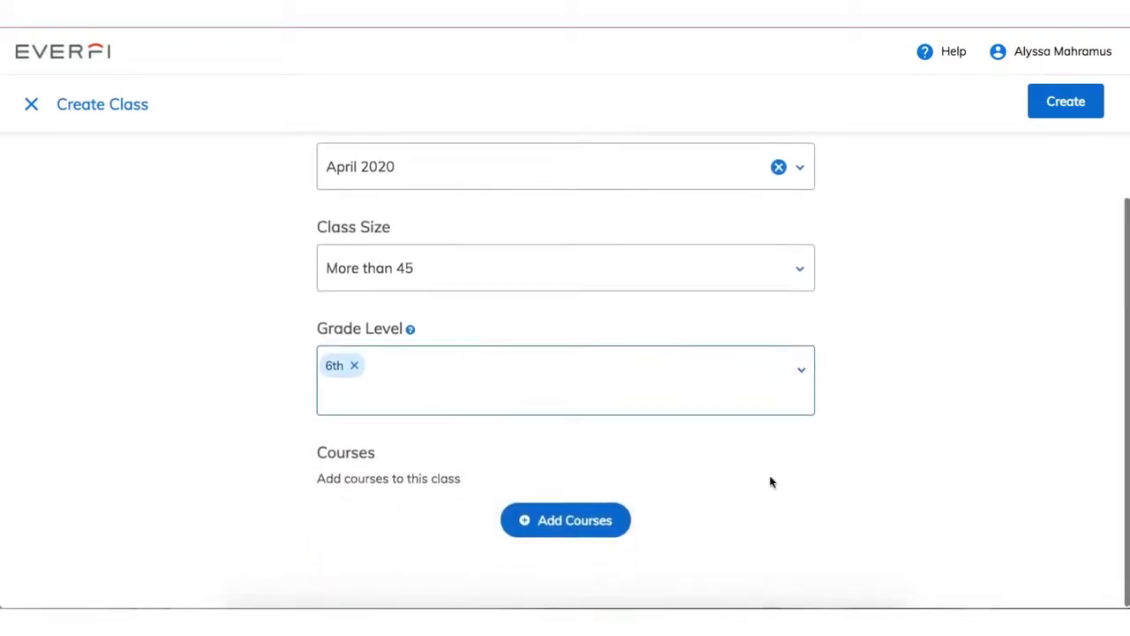
pyautogui.click(589, 524)
# - Select Character Playbook, Endeavor and FutureSmart from the course catalogue
pyautogui.click(574, 521)
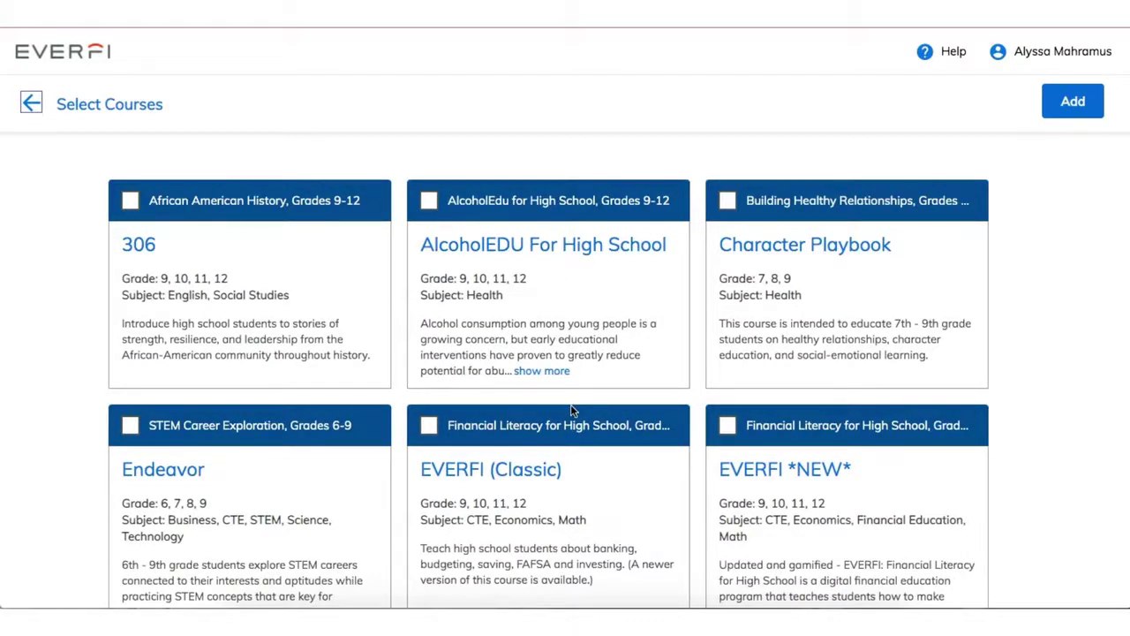
pyautogui.click(727, 202)
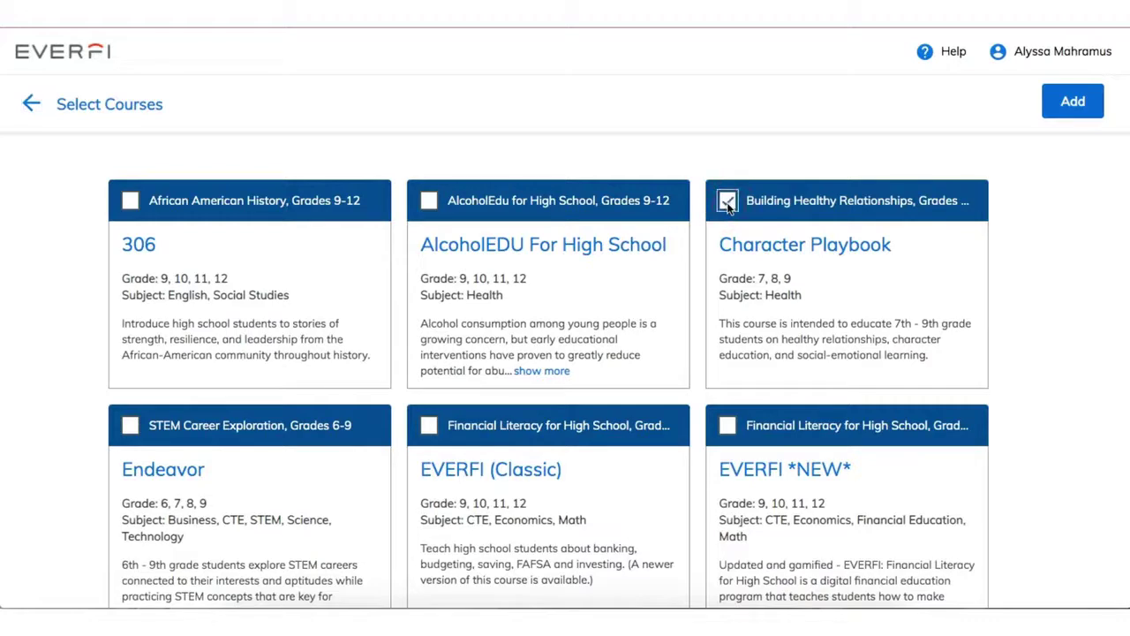
pyautogui.click(129, 427)
pyautogui.scroll(-3, 359, 459)
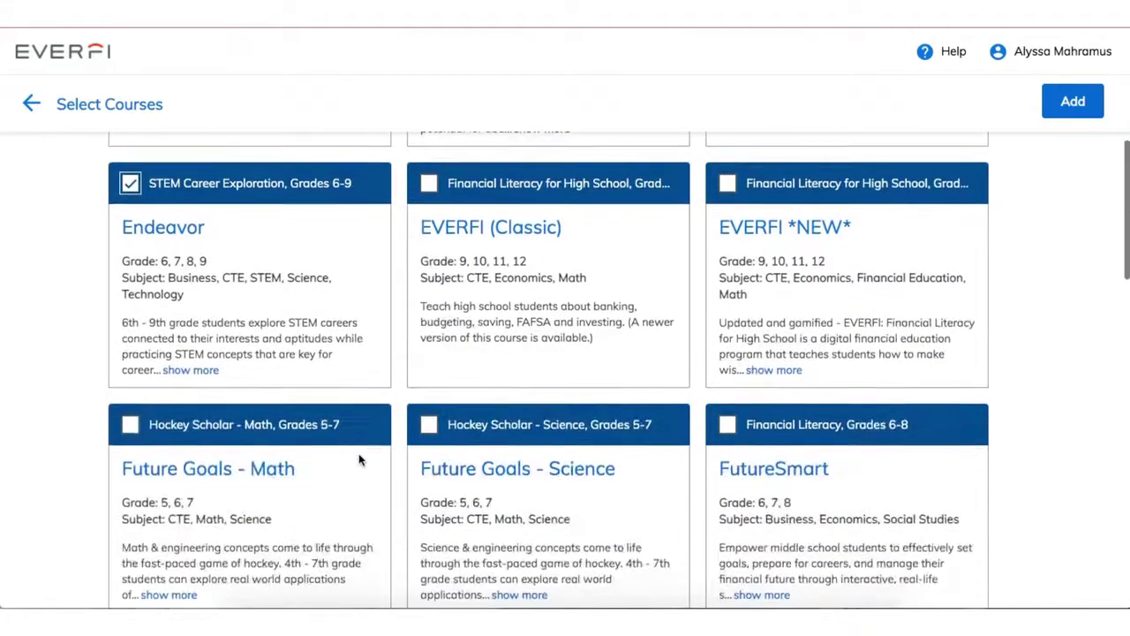
pyautogui.scroll(-2, 360, 459)
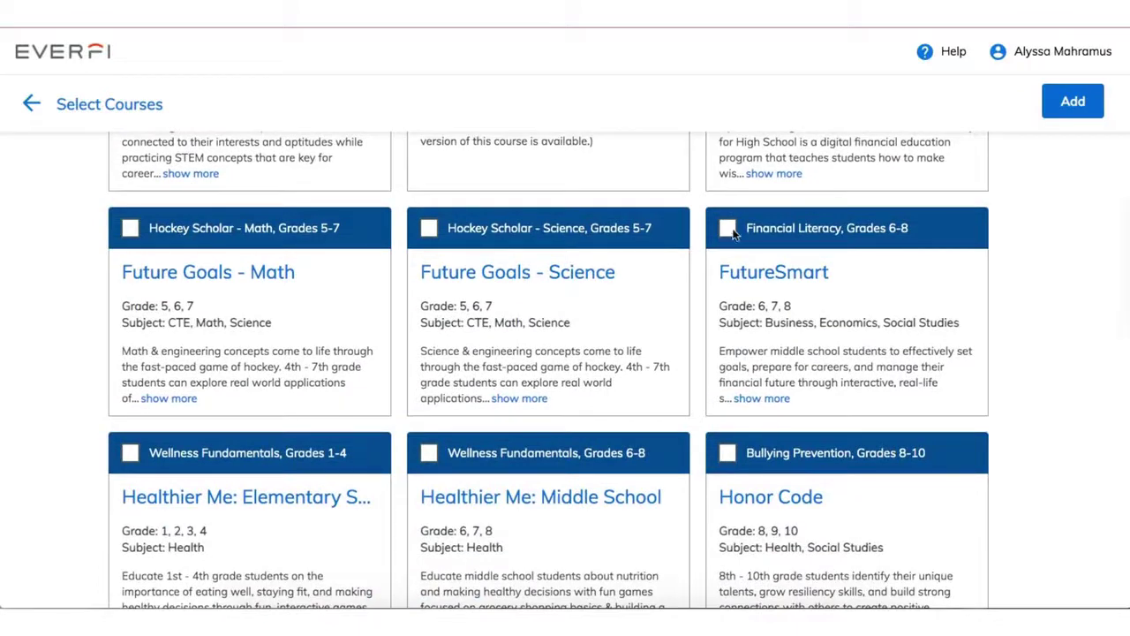
pyautogui.click(728, 229)
# - Also select Healthier Me: Middle School and Ignition *NEW*, then add the chosen courses
pyautogui.scroll(-1, 549, 385)
pyautogui.scroll(-1, 547, 386)
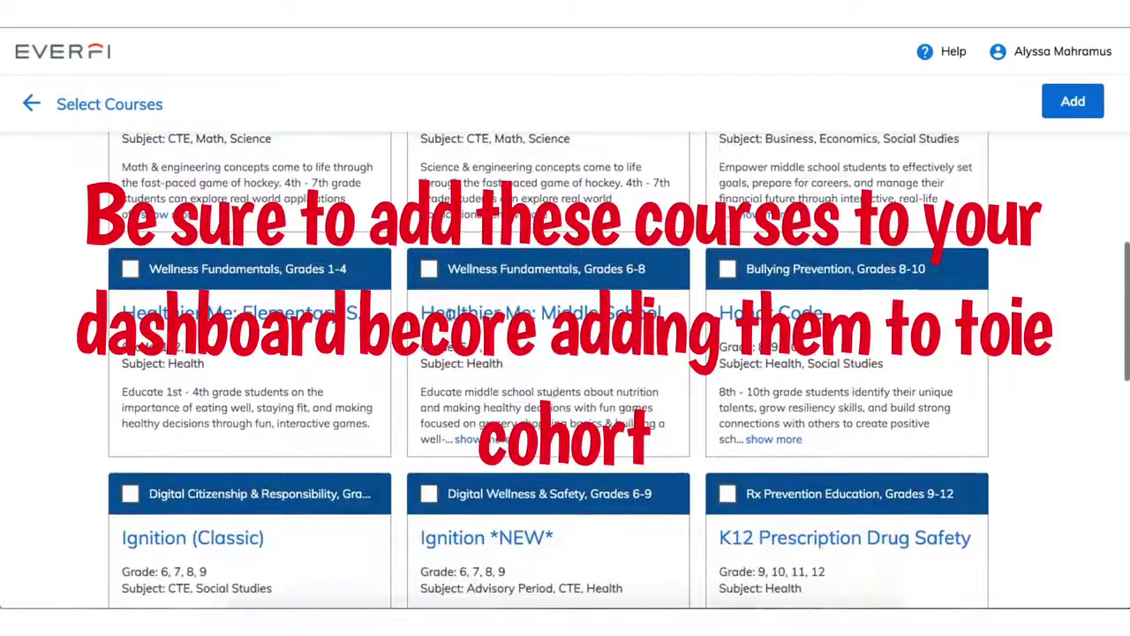
pyautogui.click(432, 275)
pyautogui.scroll(-1, 515, 355)
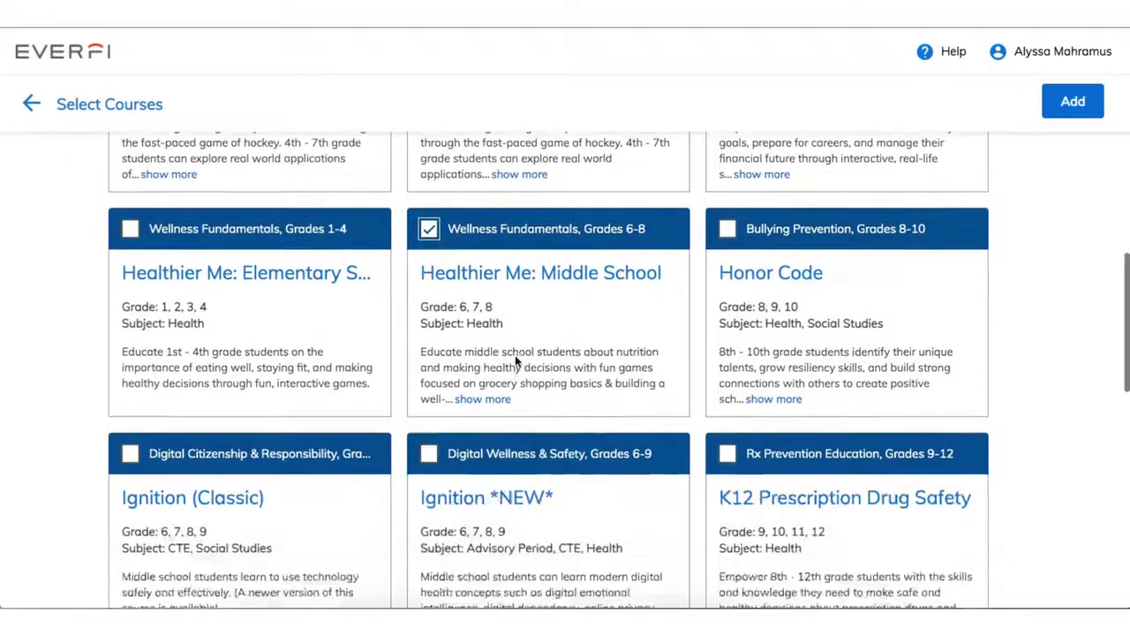
pyautogui.click(428, 404)
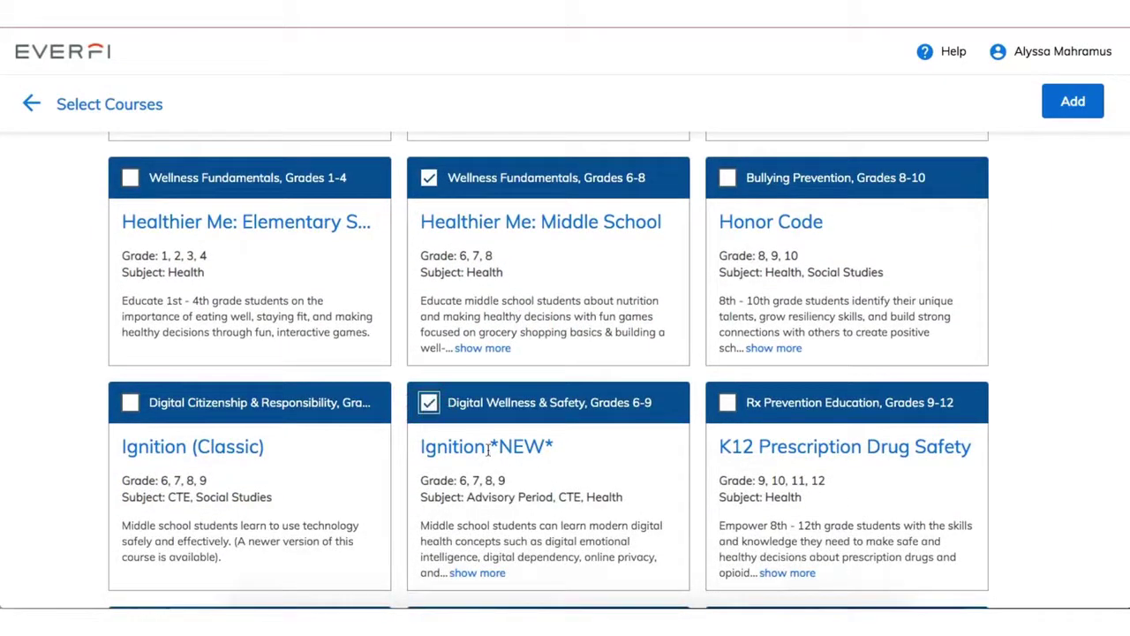
pyautogui.scroll(4, 542, 413)
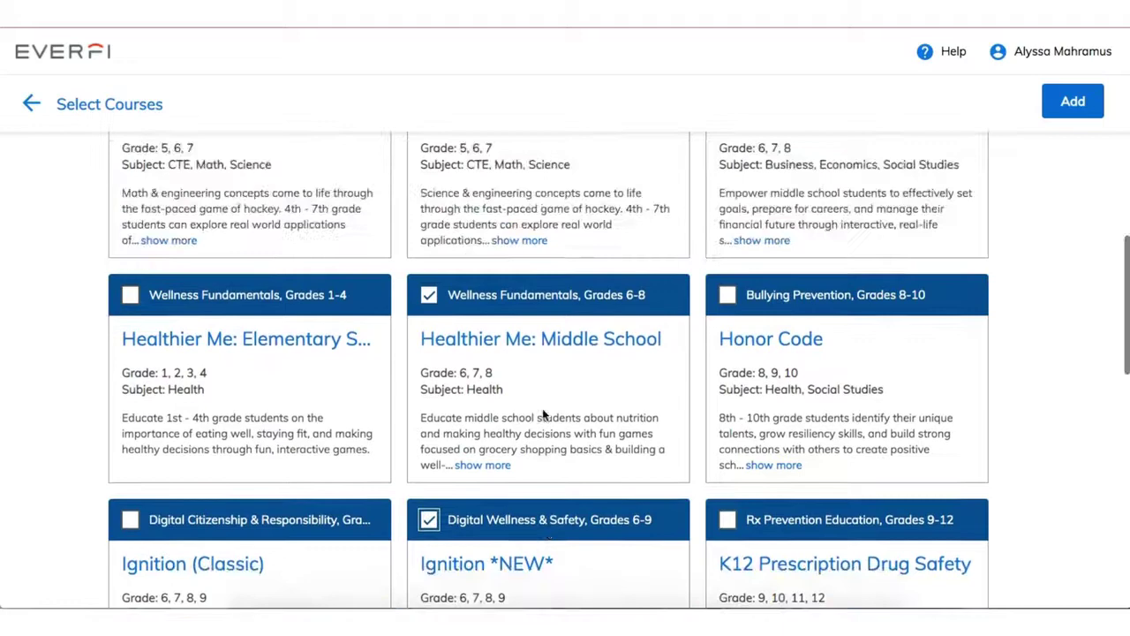
pyautogui.scroll(2, 543, 412)
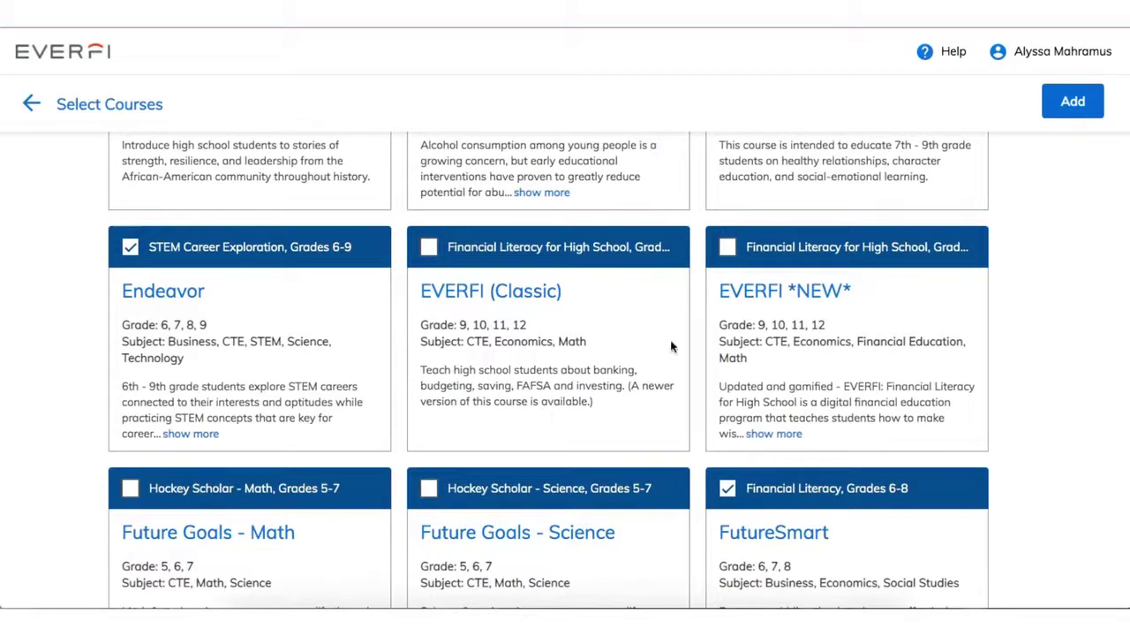
pyautogui.click(1067, 101)
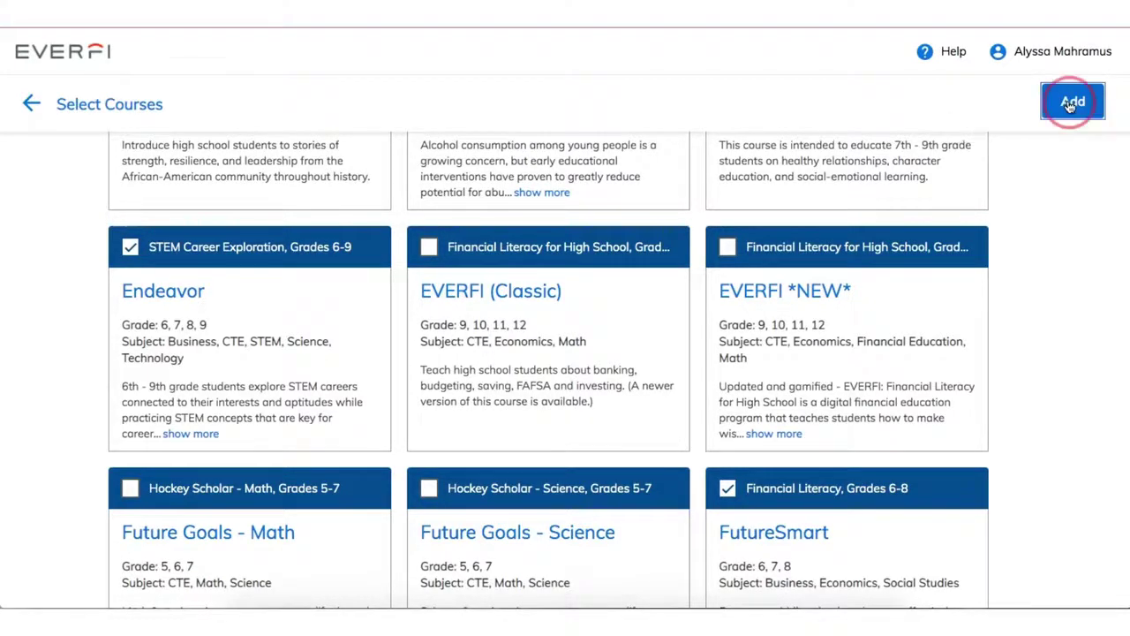
pyautogui.scroll(-4, 969, 245)
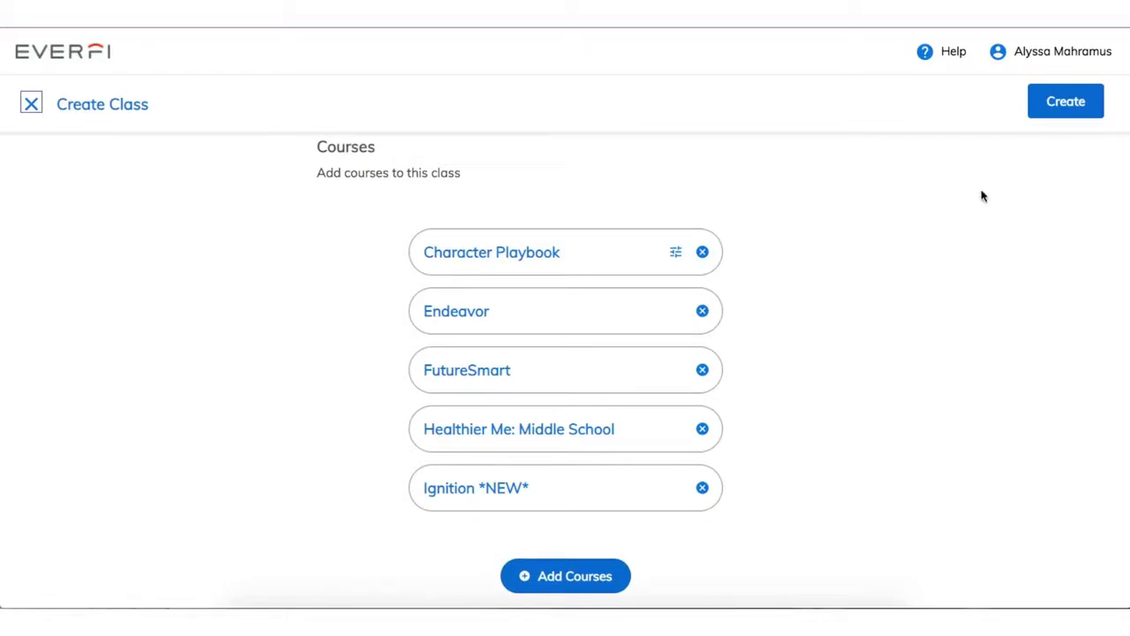
# - Create the 6th Grade class, dismiss the NHL bonus notice, and select its all-courses registration code
pyautogui.click(1072, 100)
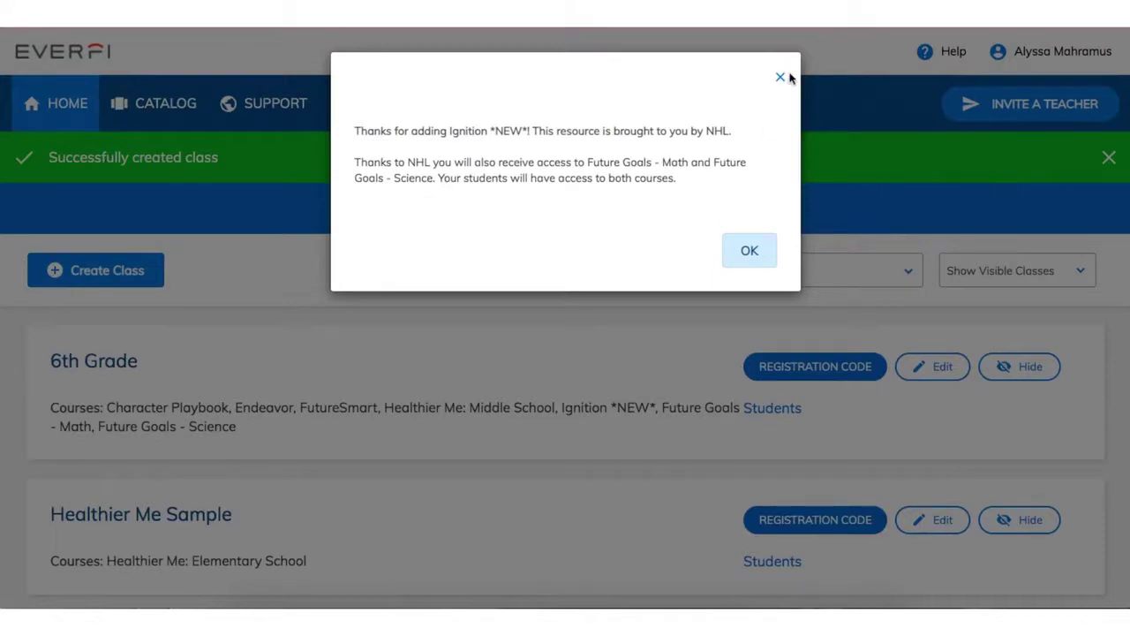
pyautogui.click(738, 250)
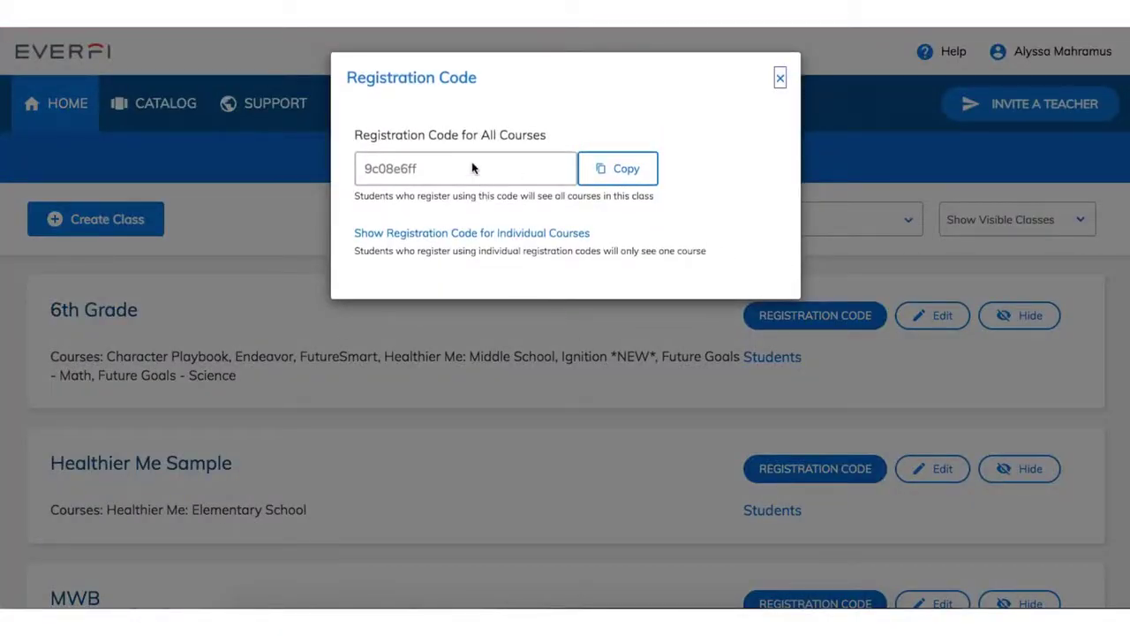
pyautogui.moveTo(425, 171); pyautogui.dragTo(364, 172)
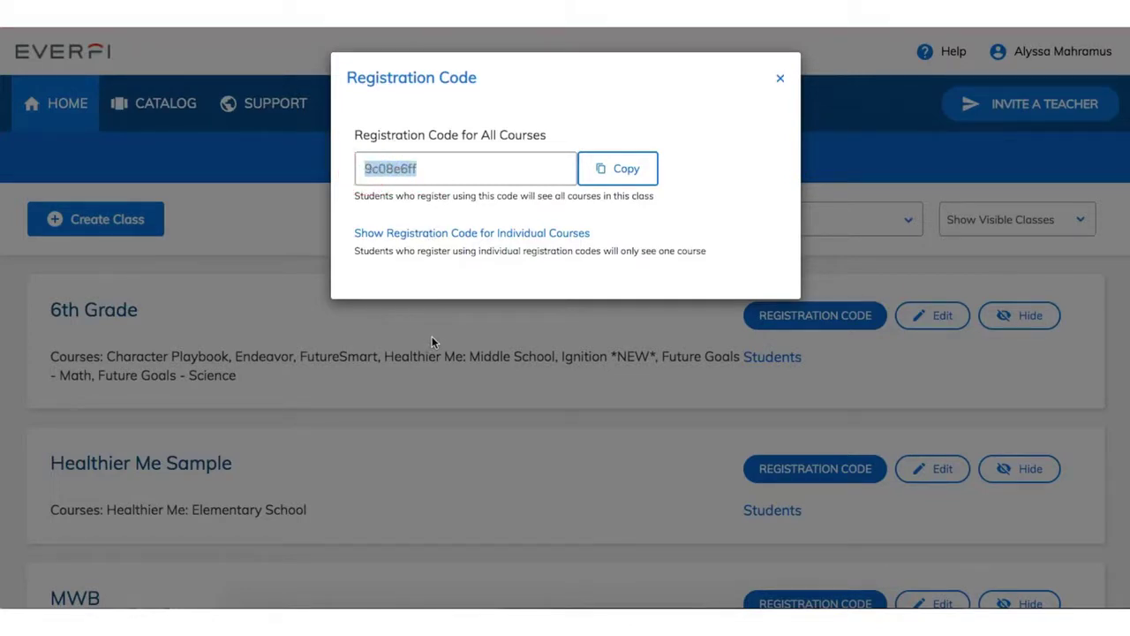
pyautogui.click(781, 80)
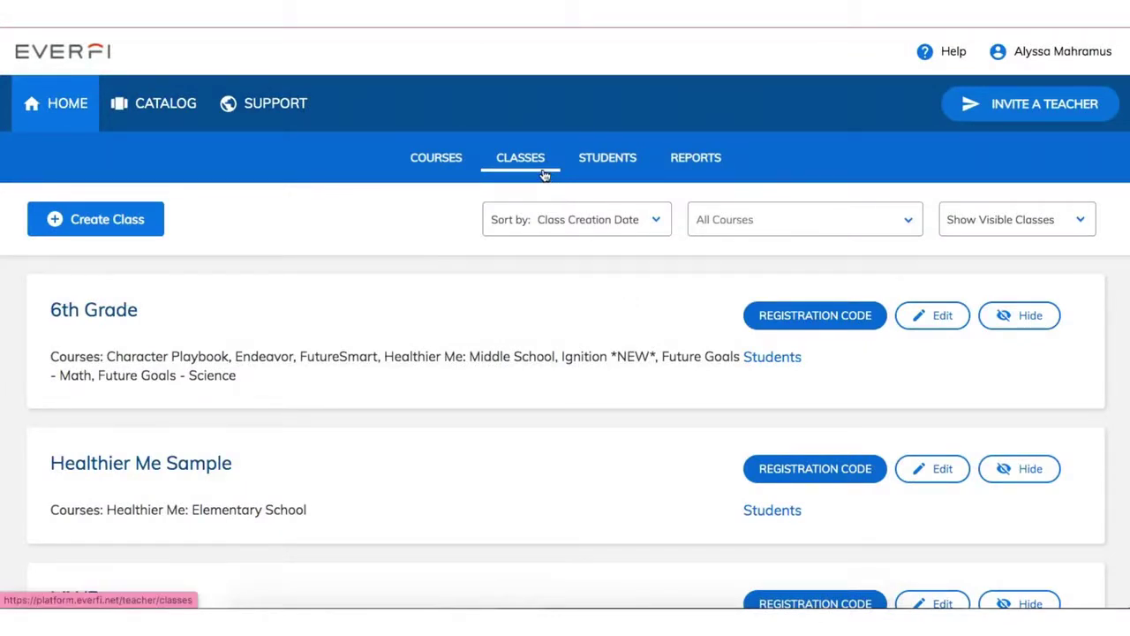
pyautogui.click(804, 323)
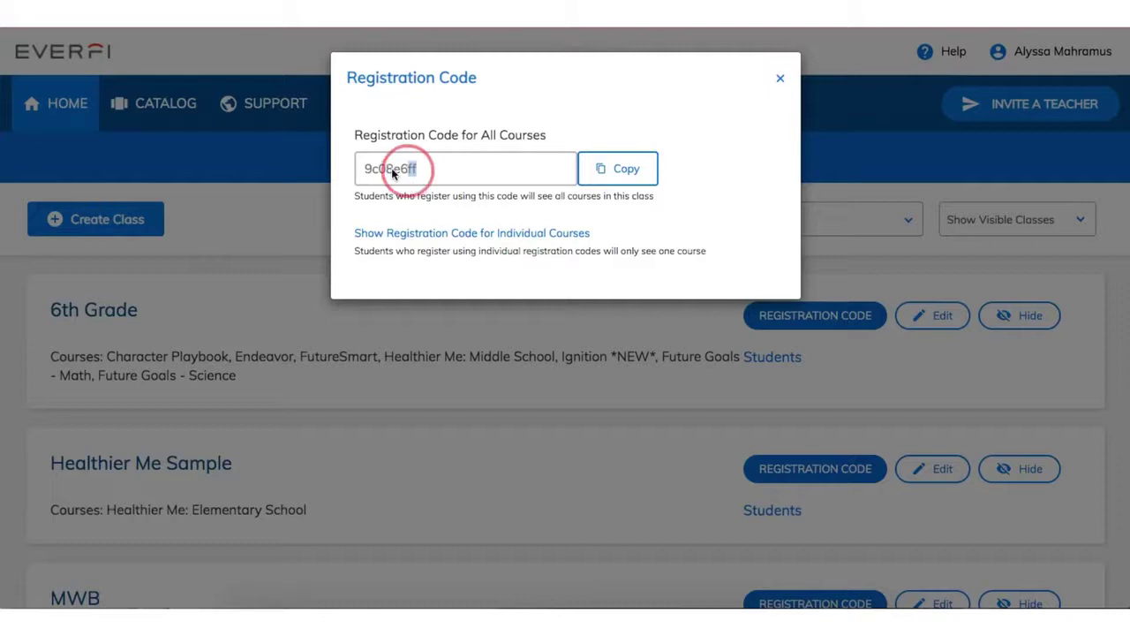
pyautogui.moveTo(391, 171); pyautogui.dragTo(366, 171)
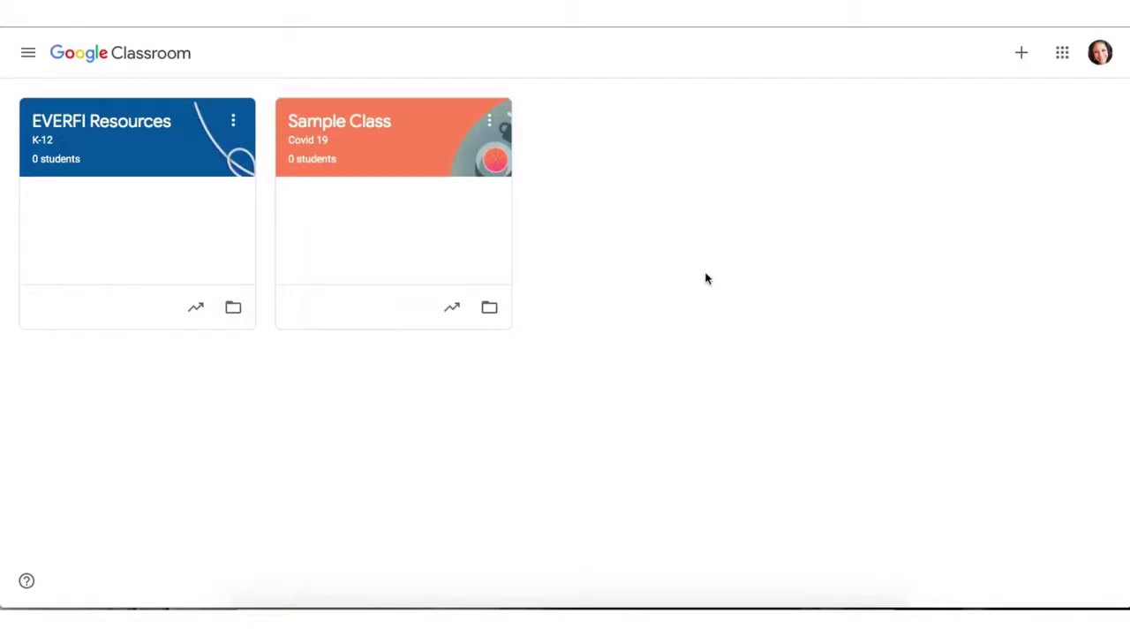
# - Open the EVERFI Resources class stream and close the Create announcements tip
pyautogui.click(160, 146)
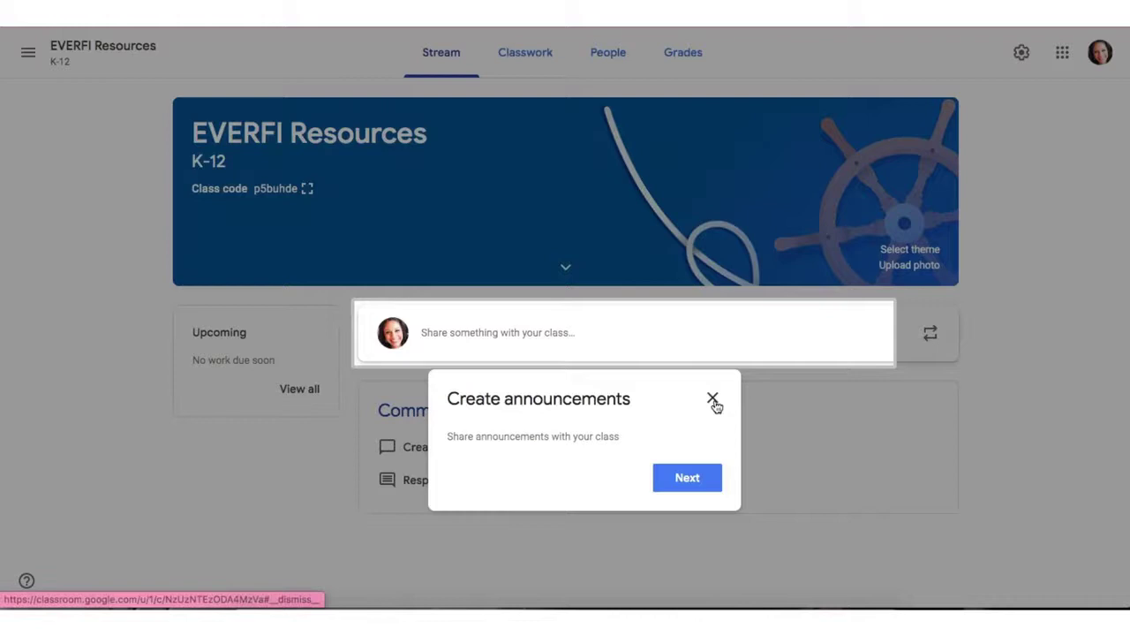
pyautogui.click(714, 400)
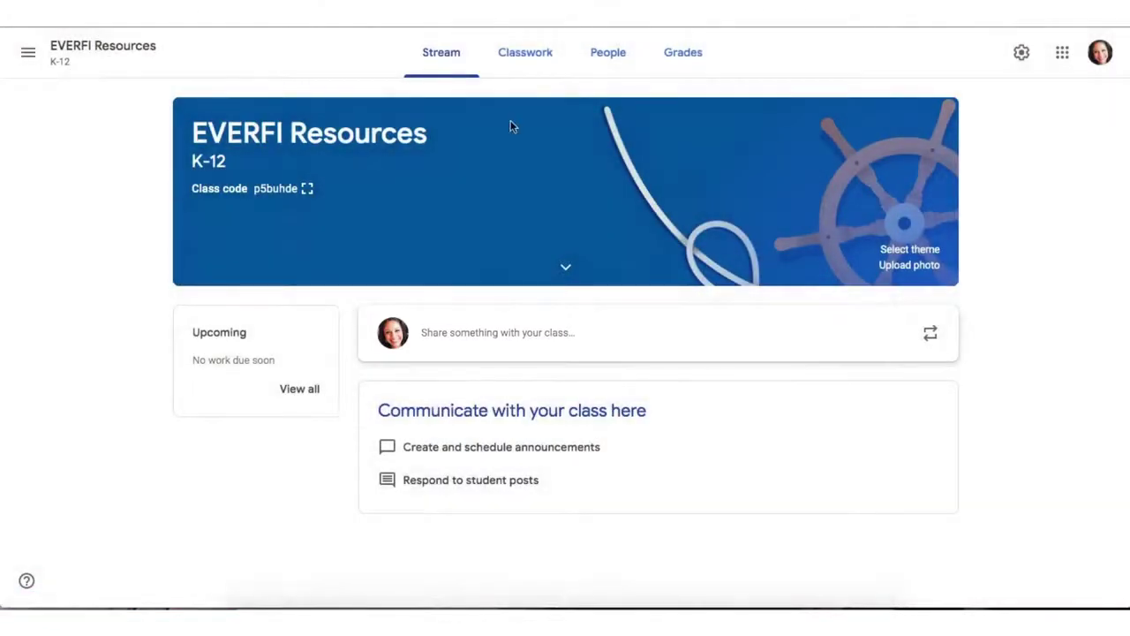
# - Create a new assignment from the EVERFI Resources Classwork page, dismissing the rubric tip
pyautogui.click(533, 68)
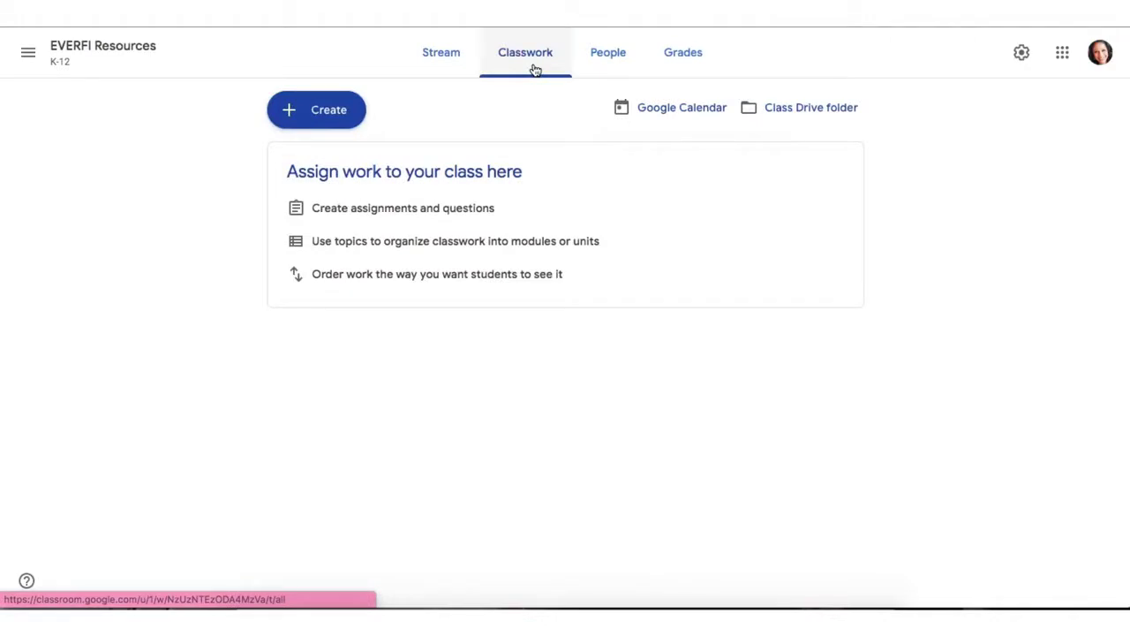
pyautogui.click(328, 109)
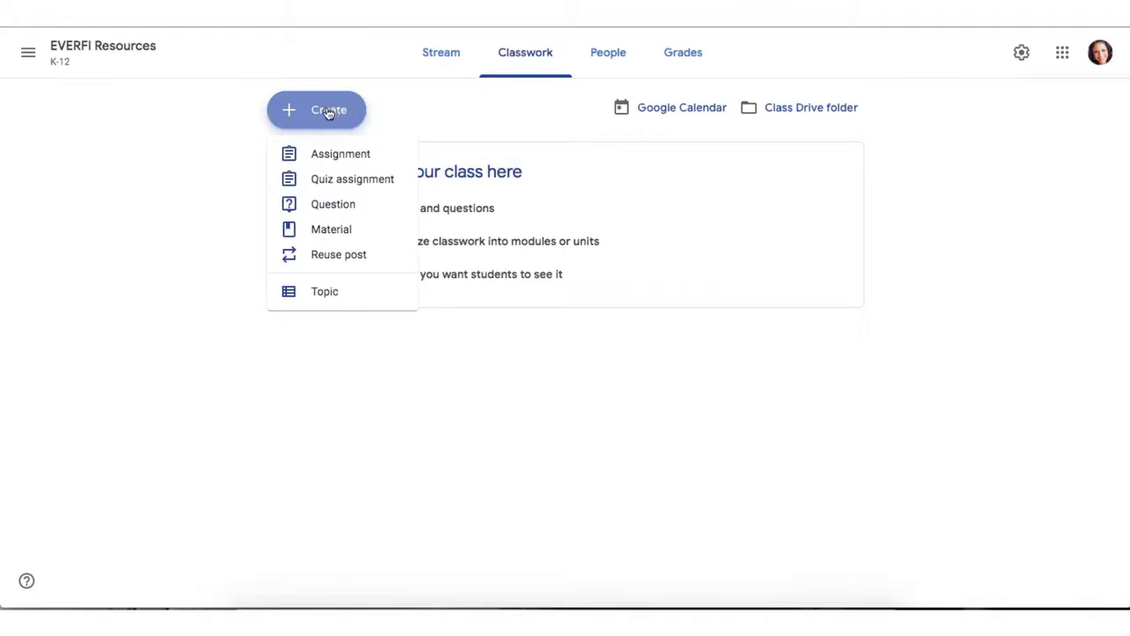
pyautogui.click(329, 155)
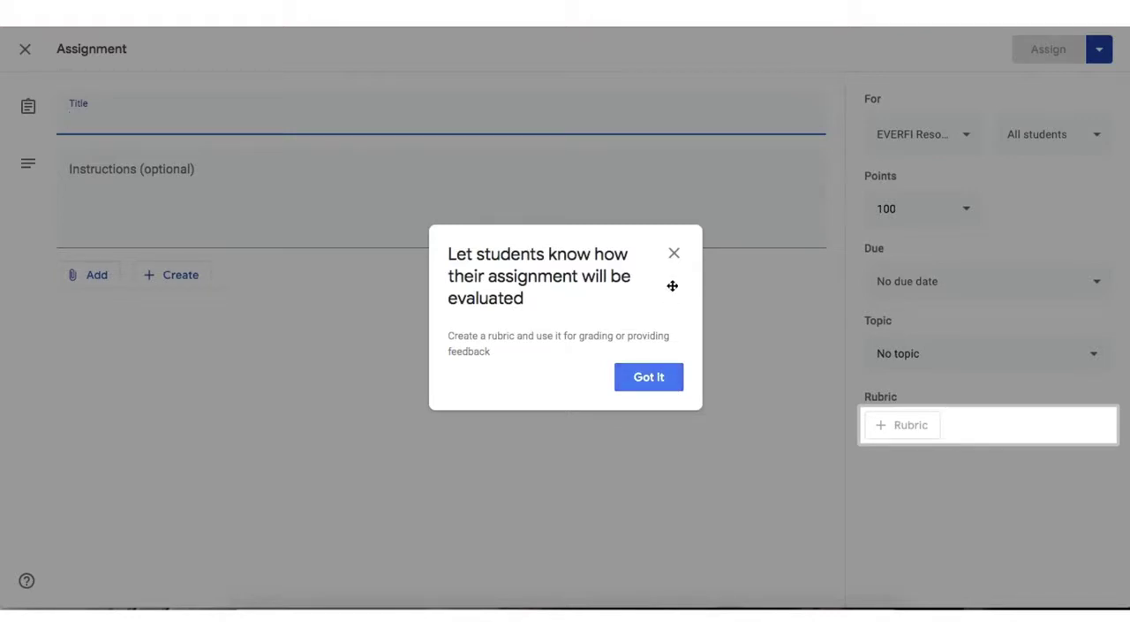
pyautogui.click(661, 375)
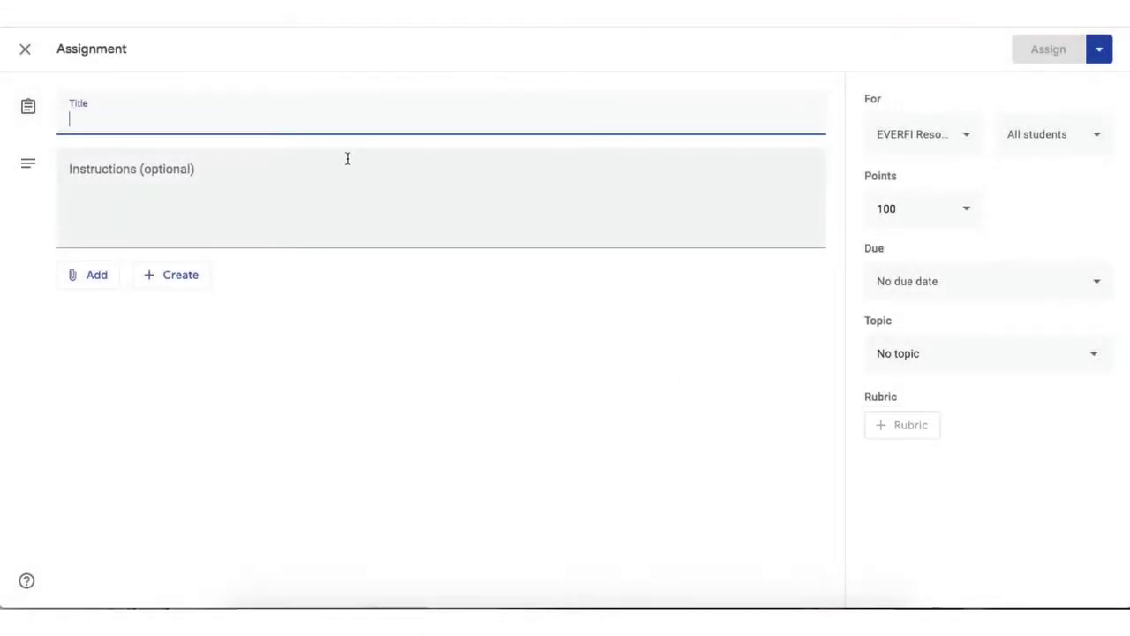
# - Title the assignment 'EVERFI Remote Learning Resources'
pyautogui.write('EVERFI Res')
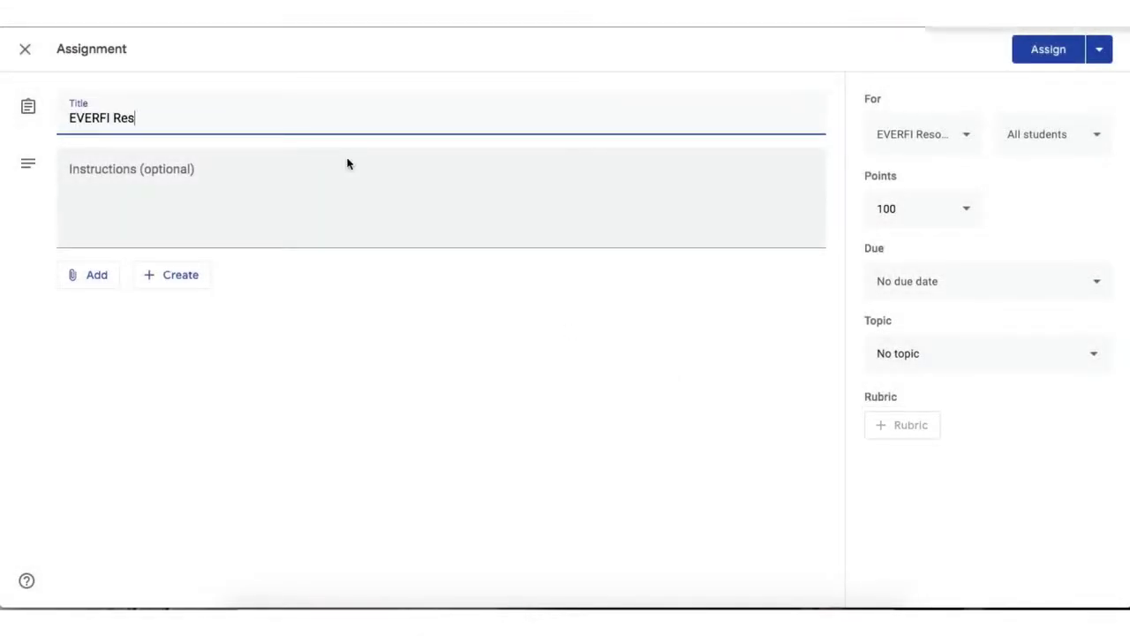
pyautogui.press('BackSpace')
pyautogui.write('mote Le')
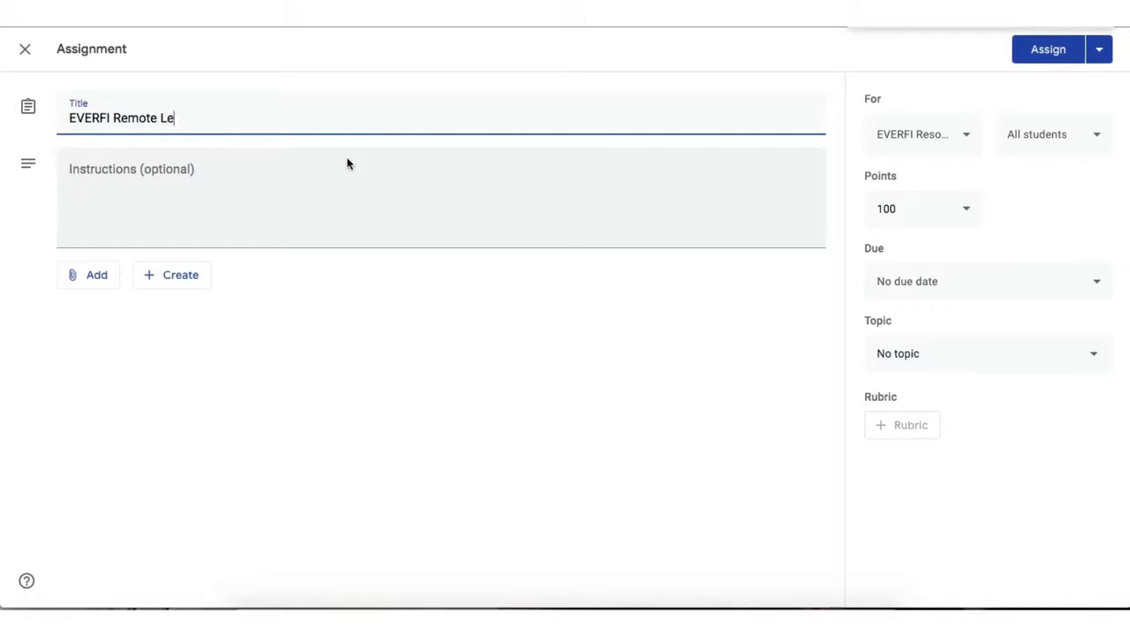
pyautogui.write('arning Resource')
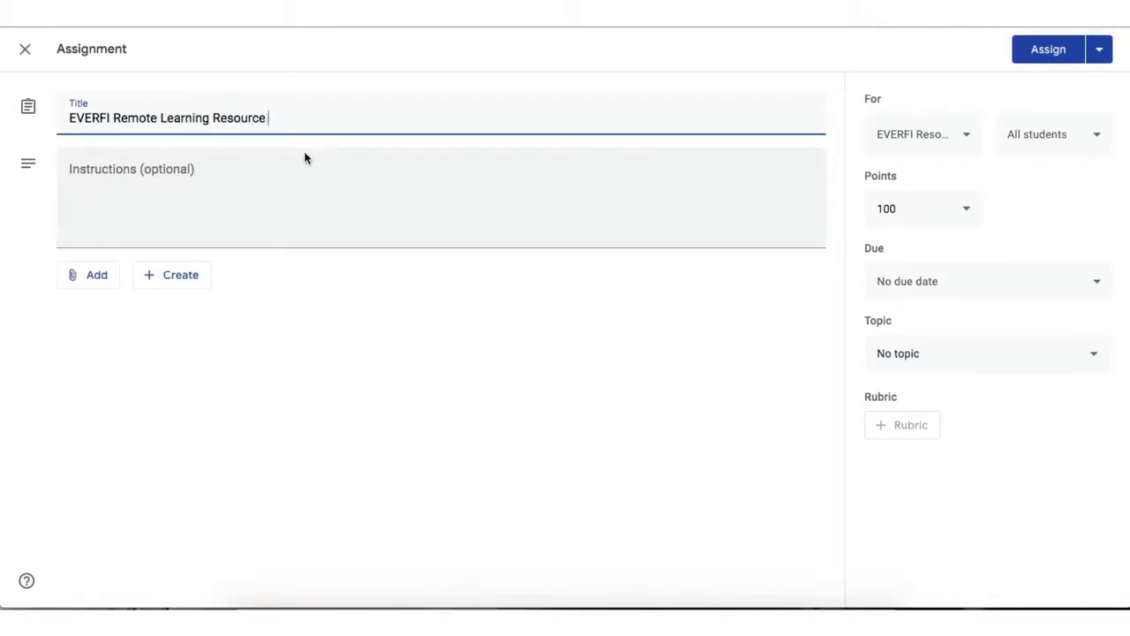
pyautogui.write('s')
# - Write instructions announcing EVERFI's digital lessons and 'Please register at everfi.net using the code'
pyautogui.click(172, 172)
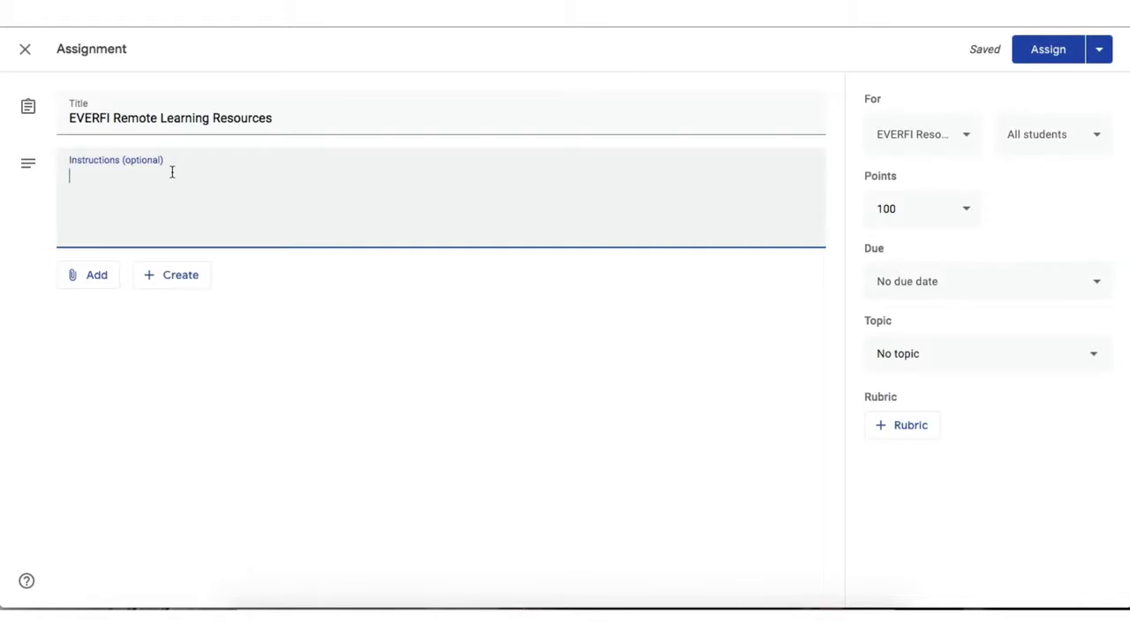
pyautogui.write('Exciting a')
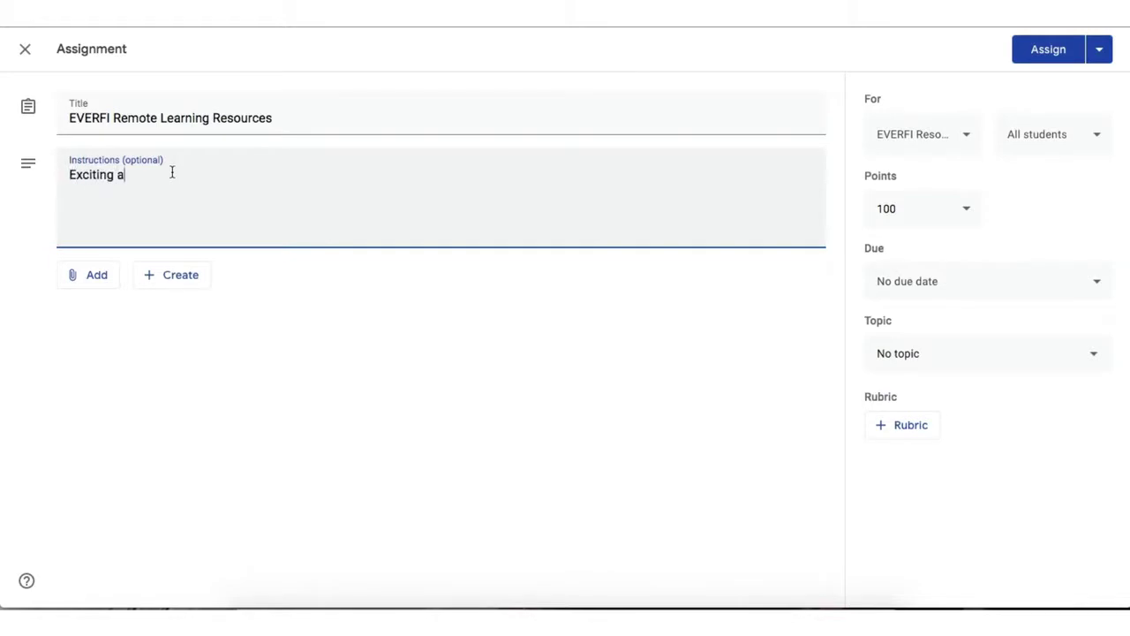
pyautogui.write('nnouncement')
pyautogui.press('BackSpace')
pyautogui.write(', you know have access to EV')
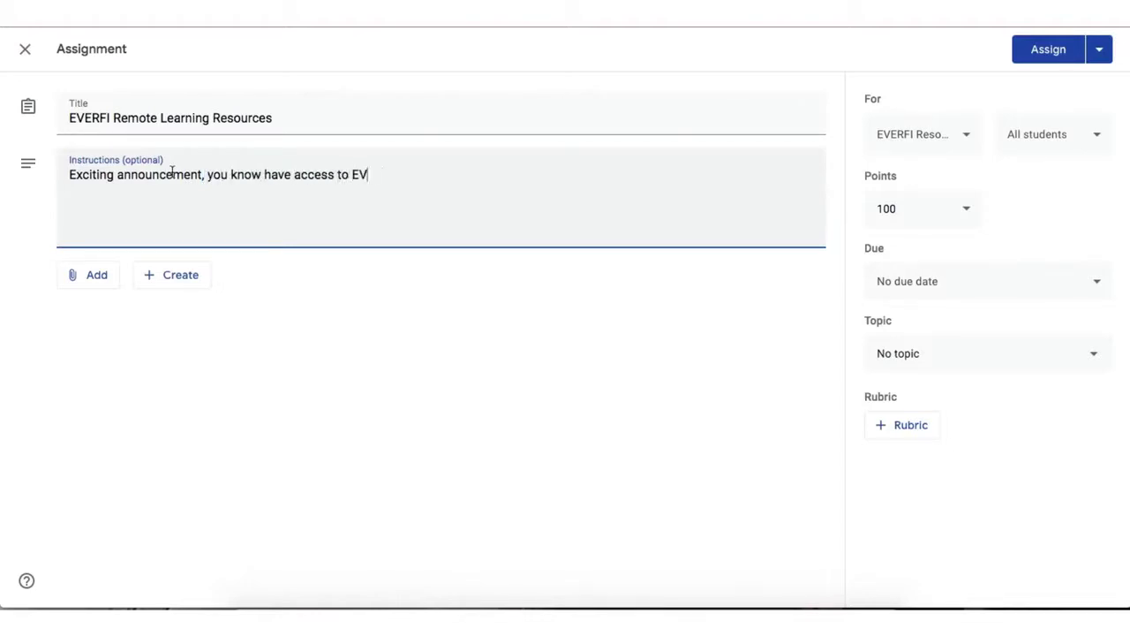
pyautogui.write("ERFI's digital ")
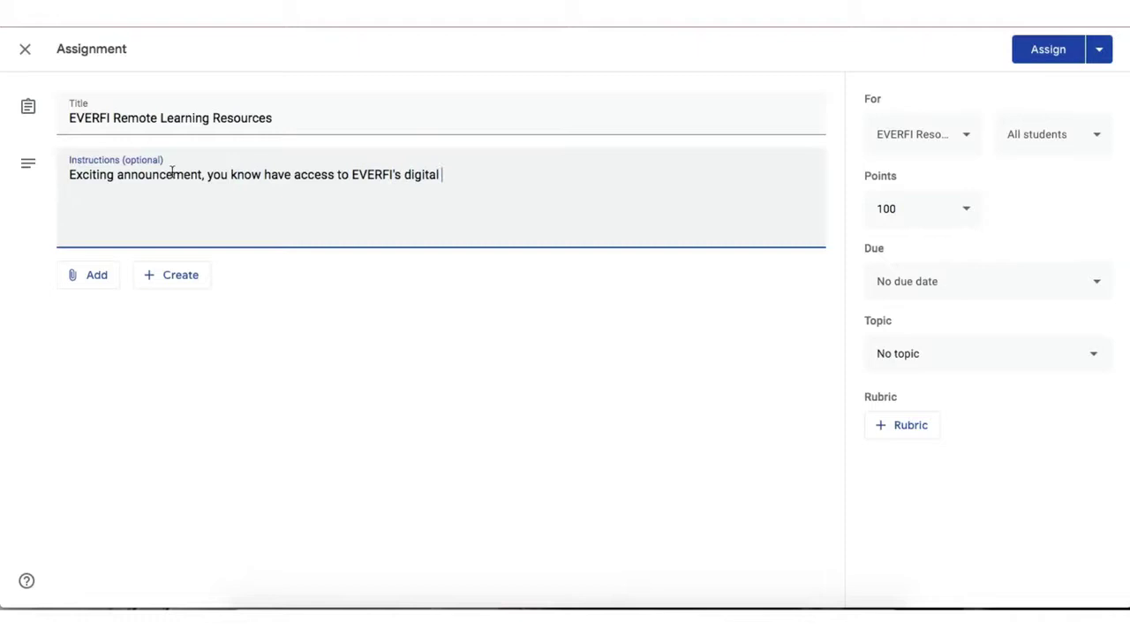
pyautogui.write('lessons!')
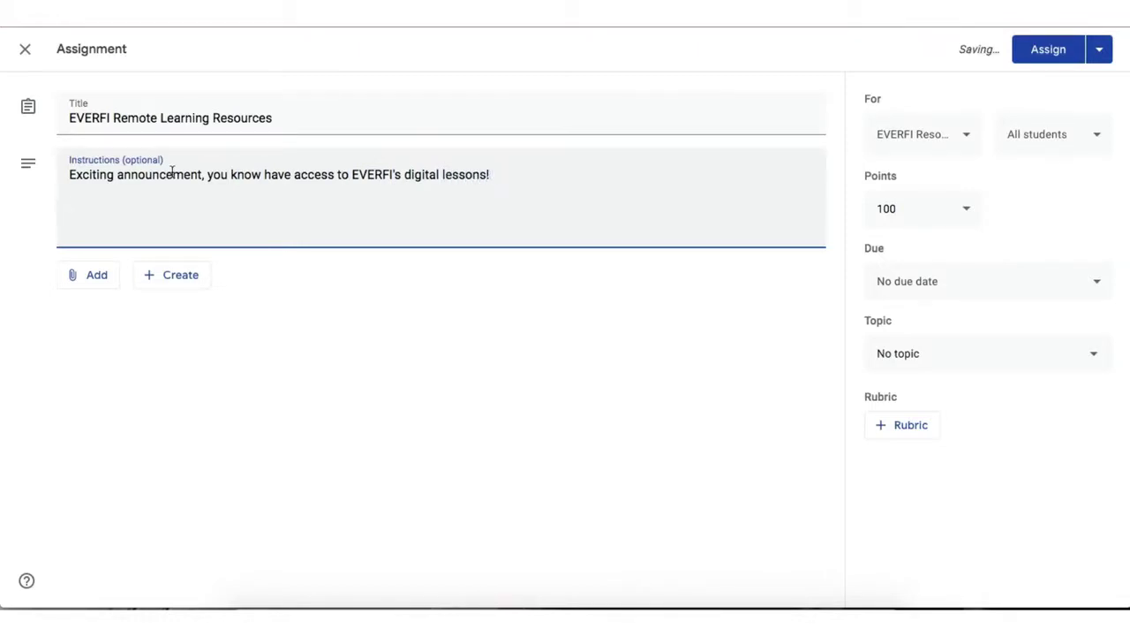
pyautogui.press('Return')
pyautogui.press('Return')
pyautogui.write('Please register a')
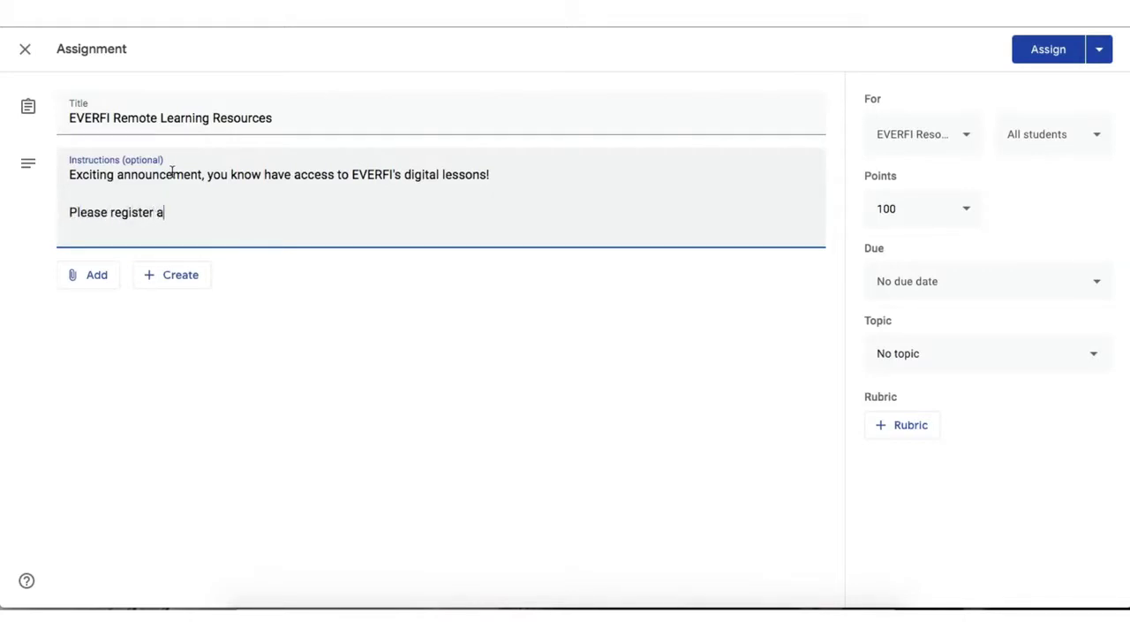
pyautogui.write('t everfi.net ')
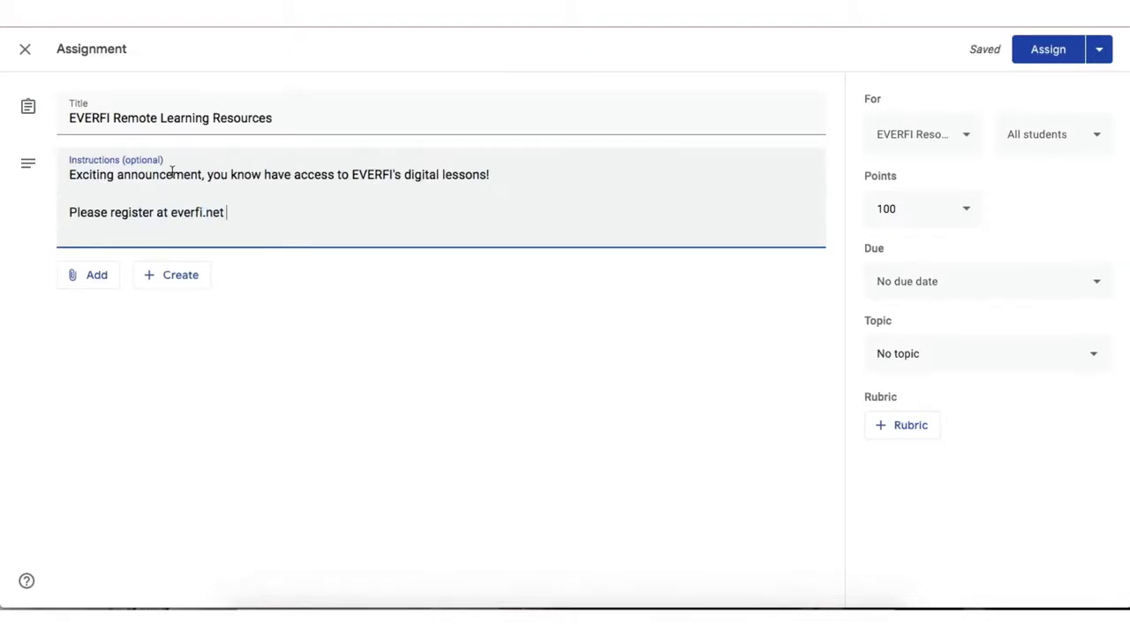
pyautogui.write('using the code')
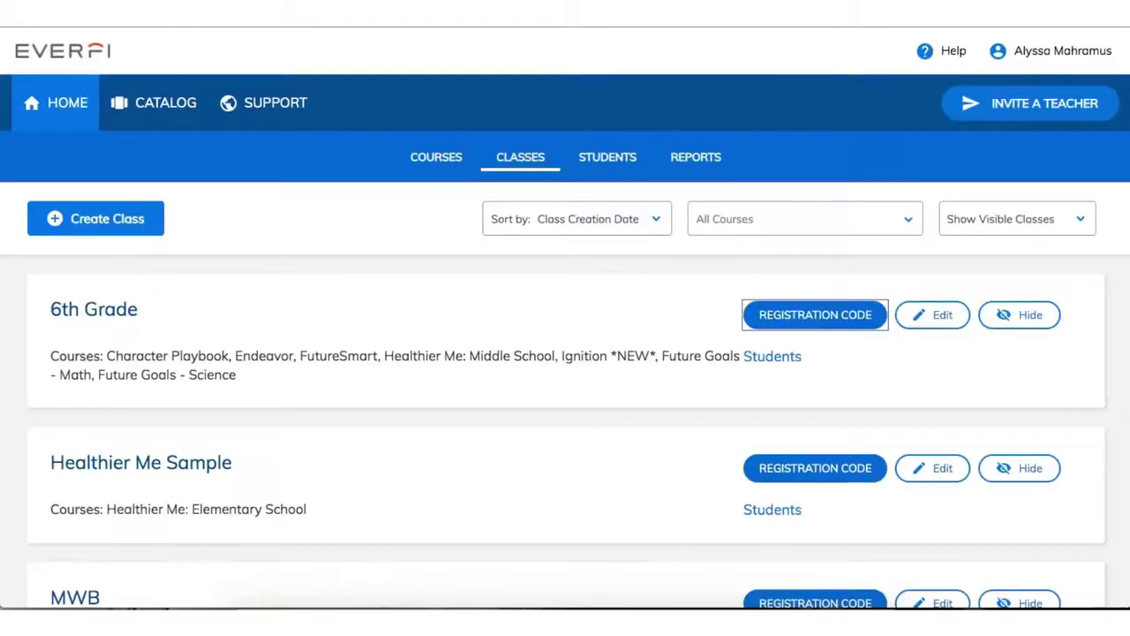
# - Copy the 6th Grade class registration code from EVERFI and paste it into the instructions
pyautogui.click(803, 315)
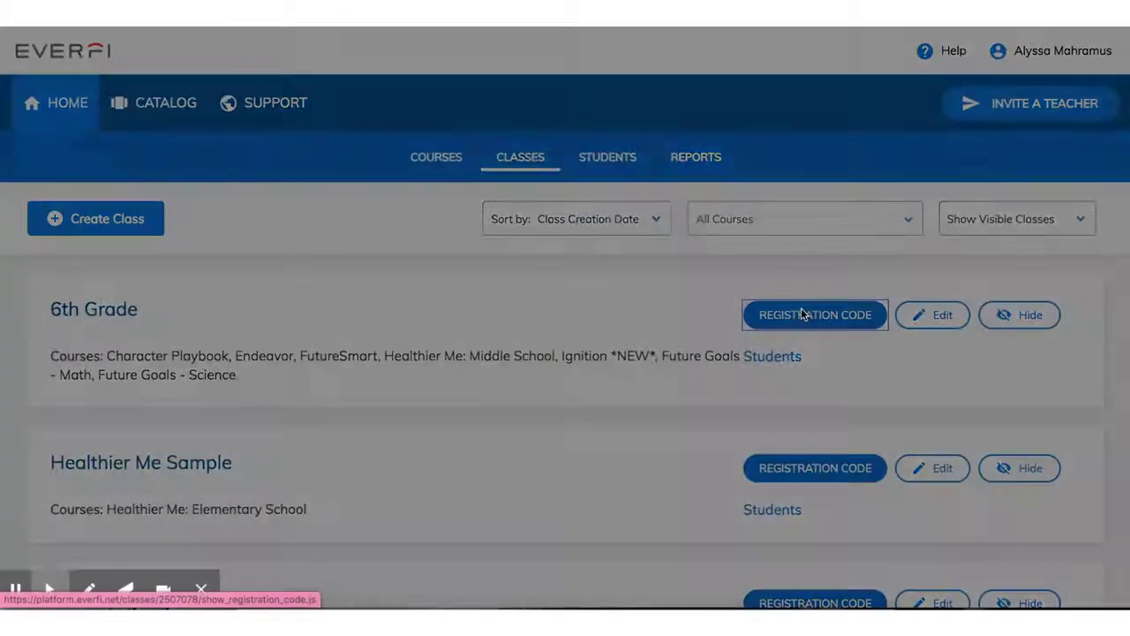
pyautogui.moveTo(441, 167); pyautogui.dragTo(362, 174)
pyautogui.hotkey('ctrl', 'c')
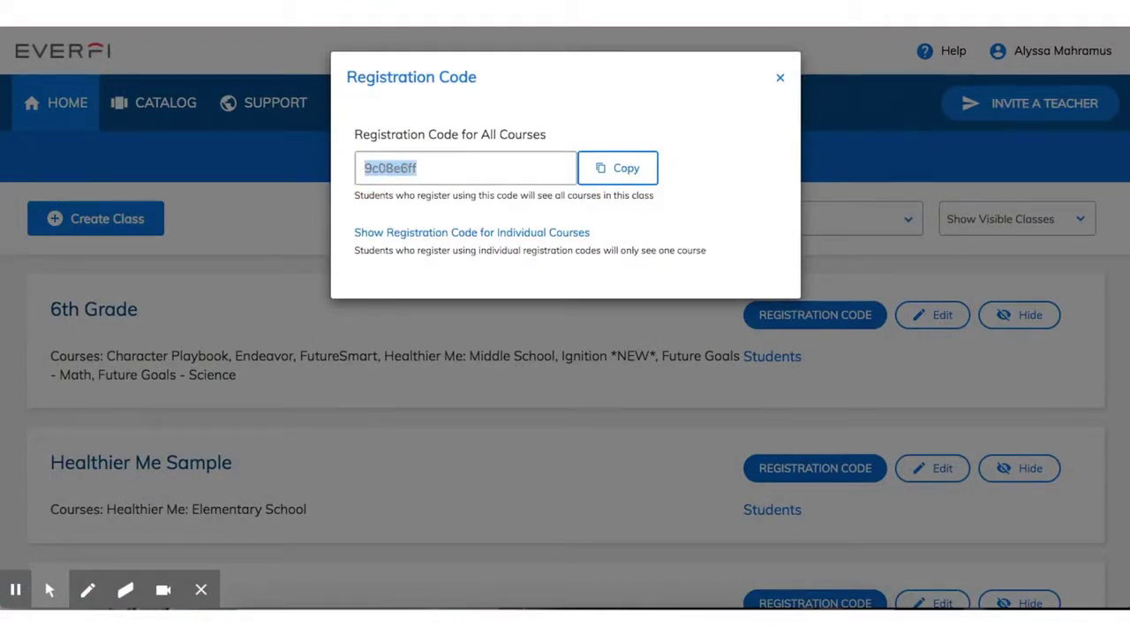
pyautogui.hotkey('ctrl', 'Tab')
pyautogui.hotkey('ctrl', 'v')
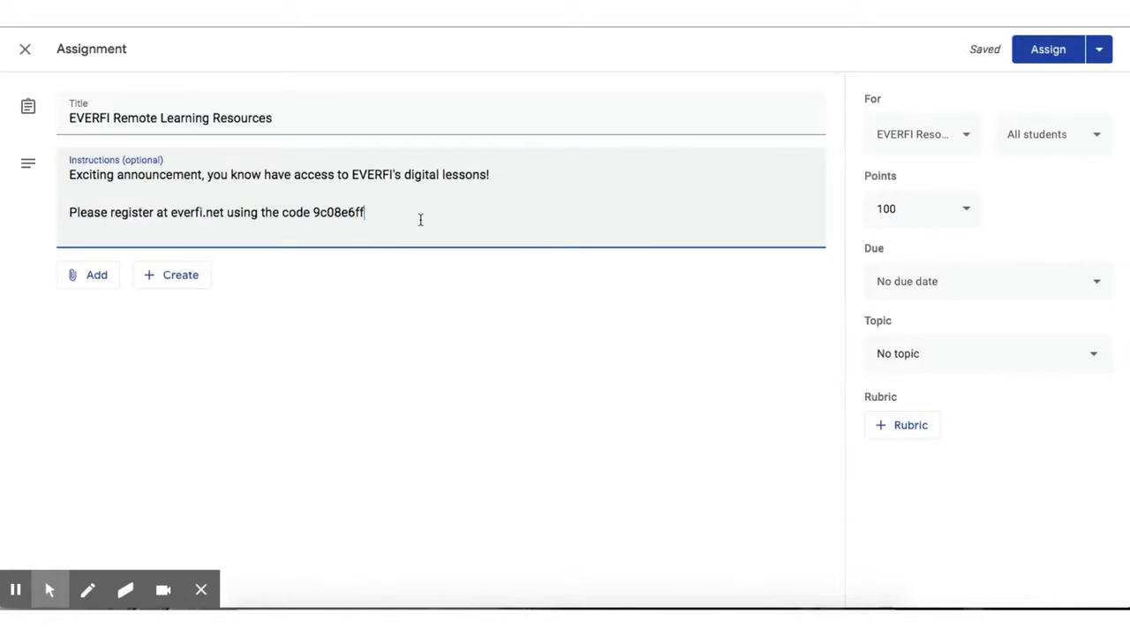
# - Add the line 'Click the blue 'Start' button on FutureSmart 1st and work through lessons 1 and 2.'
pyautogui.press('Return')
pyautogui.press('Return')
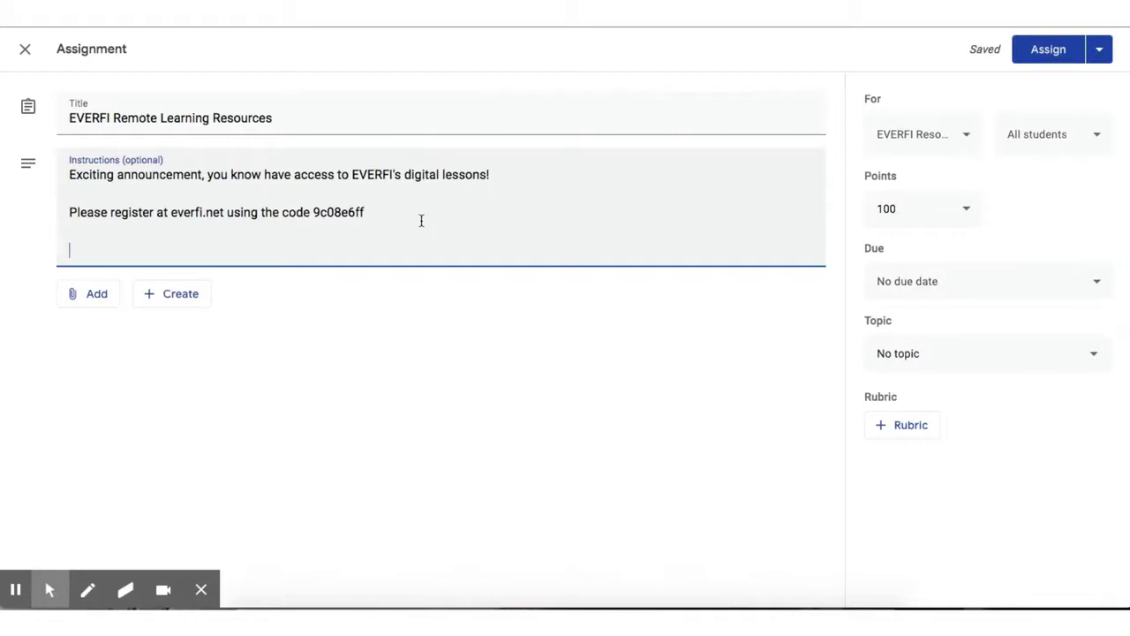
pyautogui.write('Click the bl')
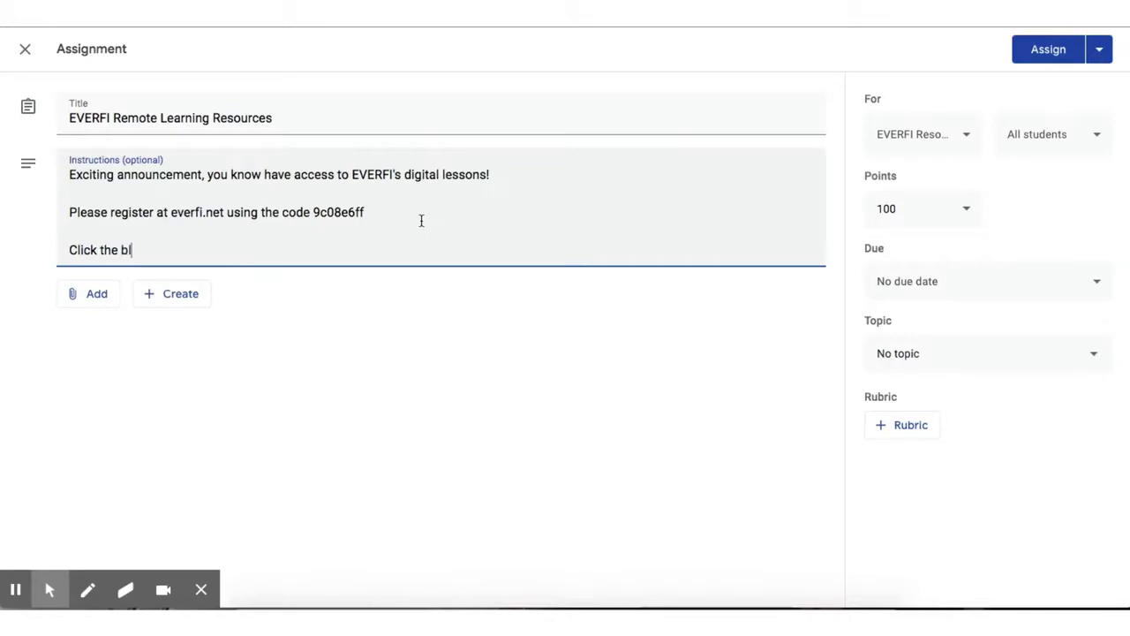
pyautogui.write("ue 'Start' button on Fu")
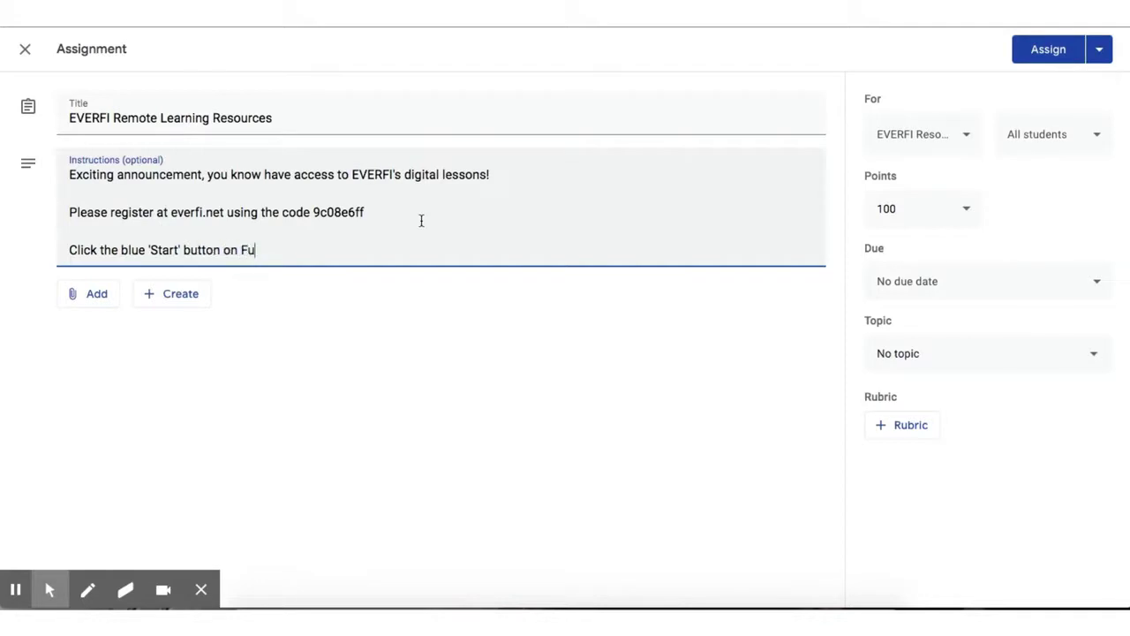
pyautogui.write('tureSmart 1st and')
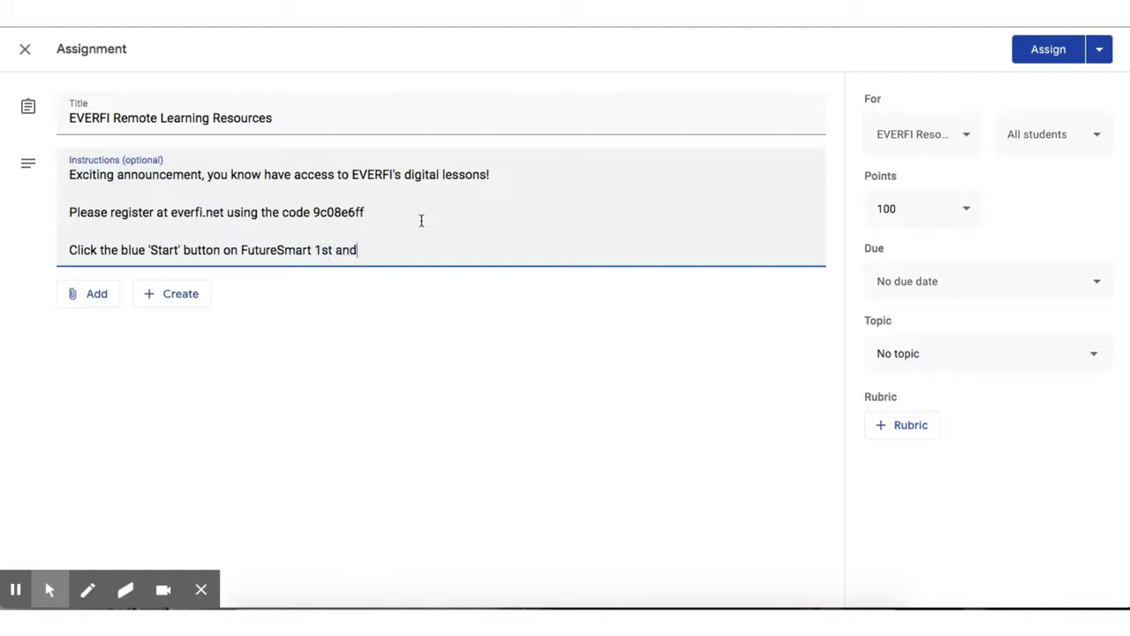
pyautogui.write(' work through lessons ')
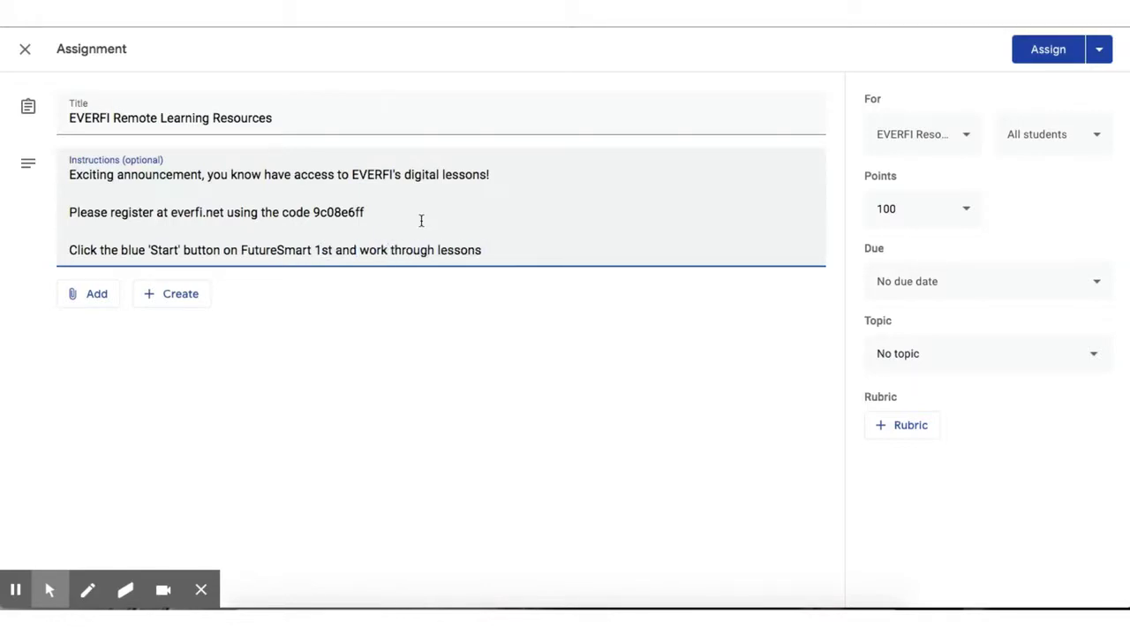
pyautogui.write('1 and 2.')
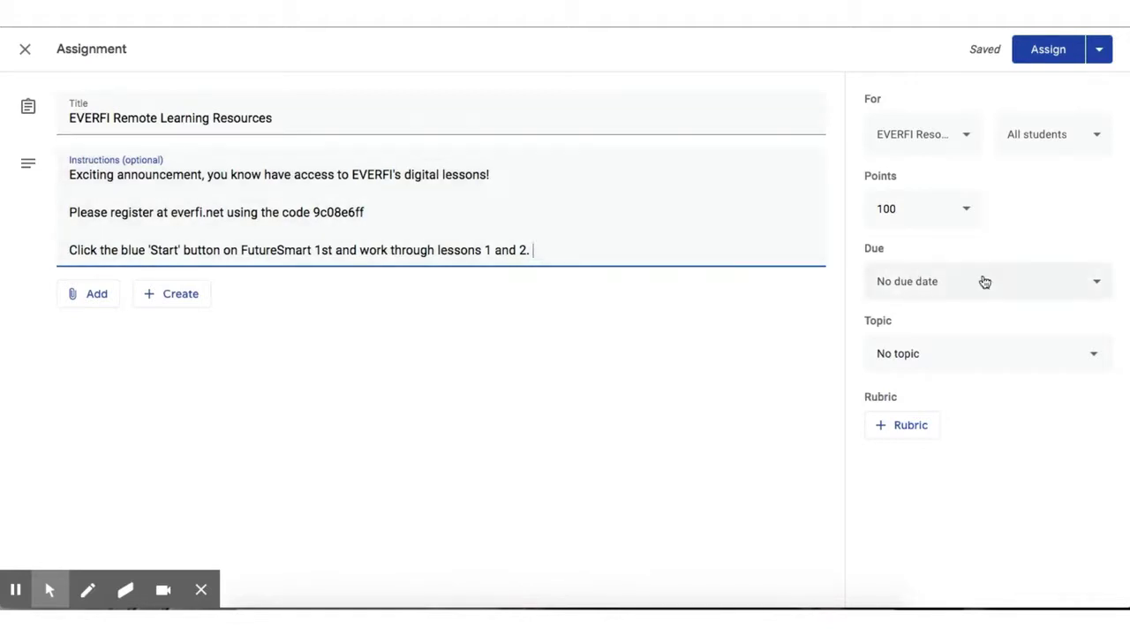
# - Set the assignment due date to Fri, Apr 10 and keep No topic
pyautogui.click(984, 281)
pyautogui.click(989, 341)
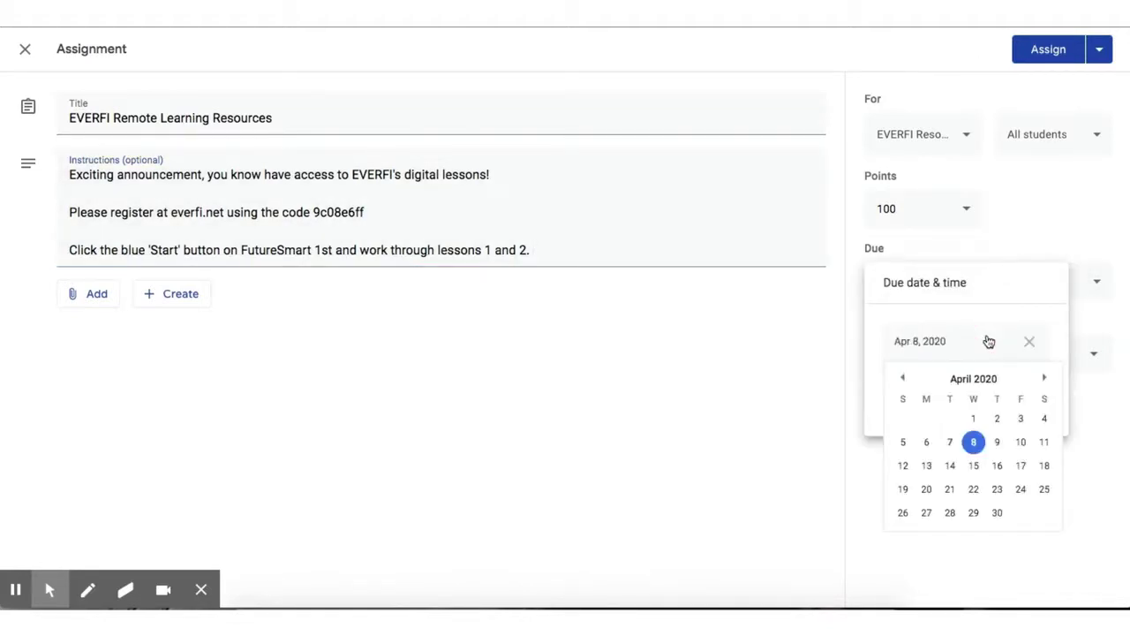
pyautogui.click(1020, 443)
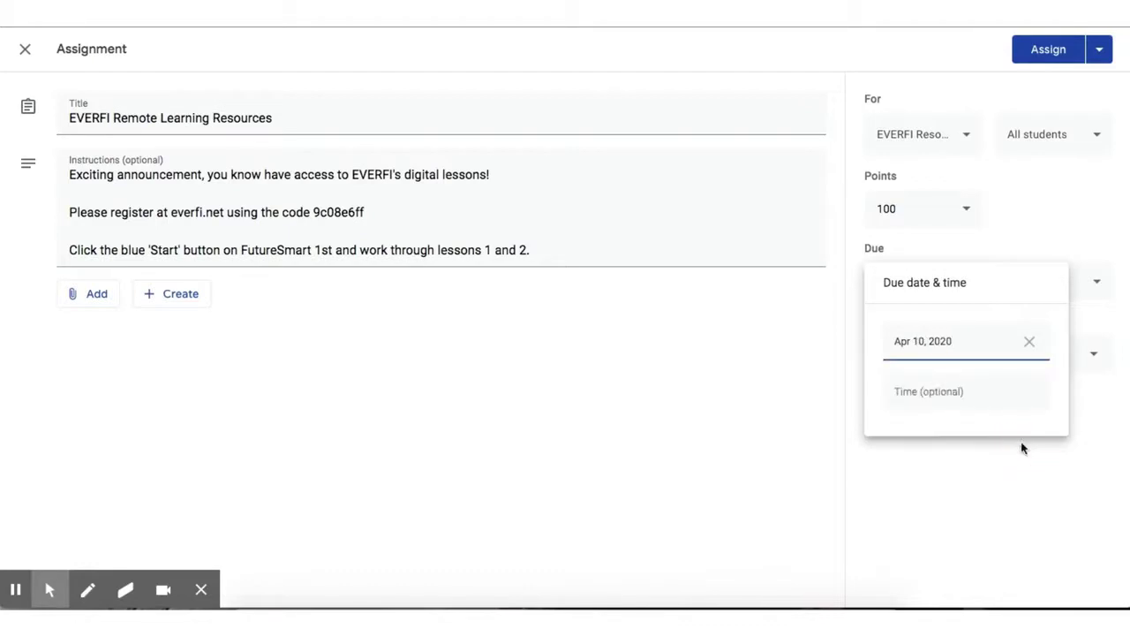
pyautogui.click(1021, 448)
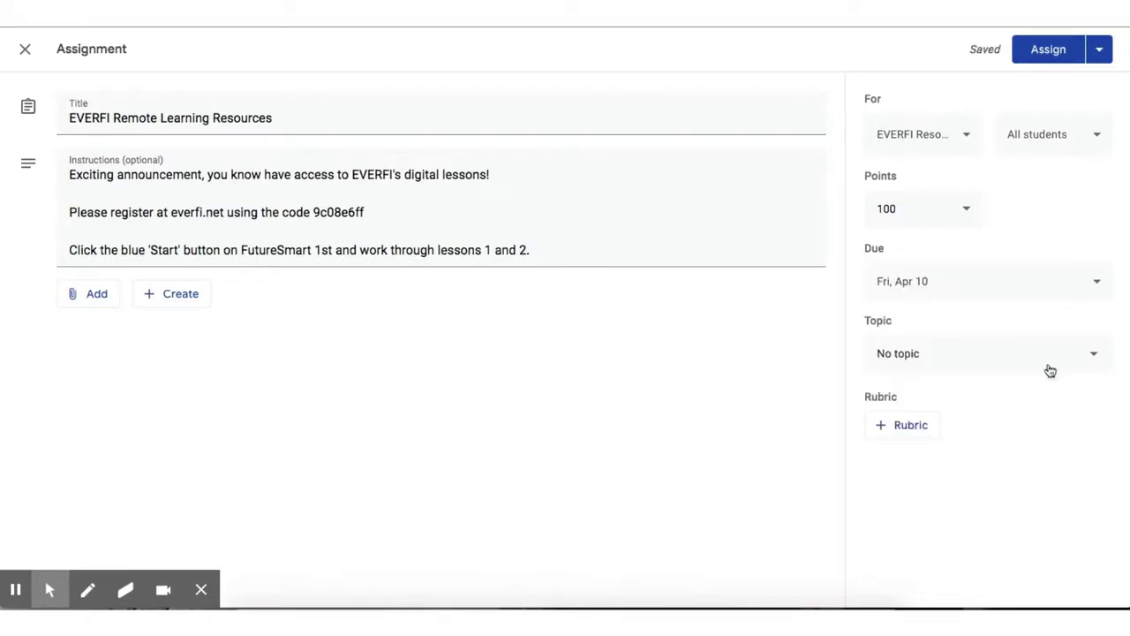
pyautogui.click(1055, 356)
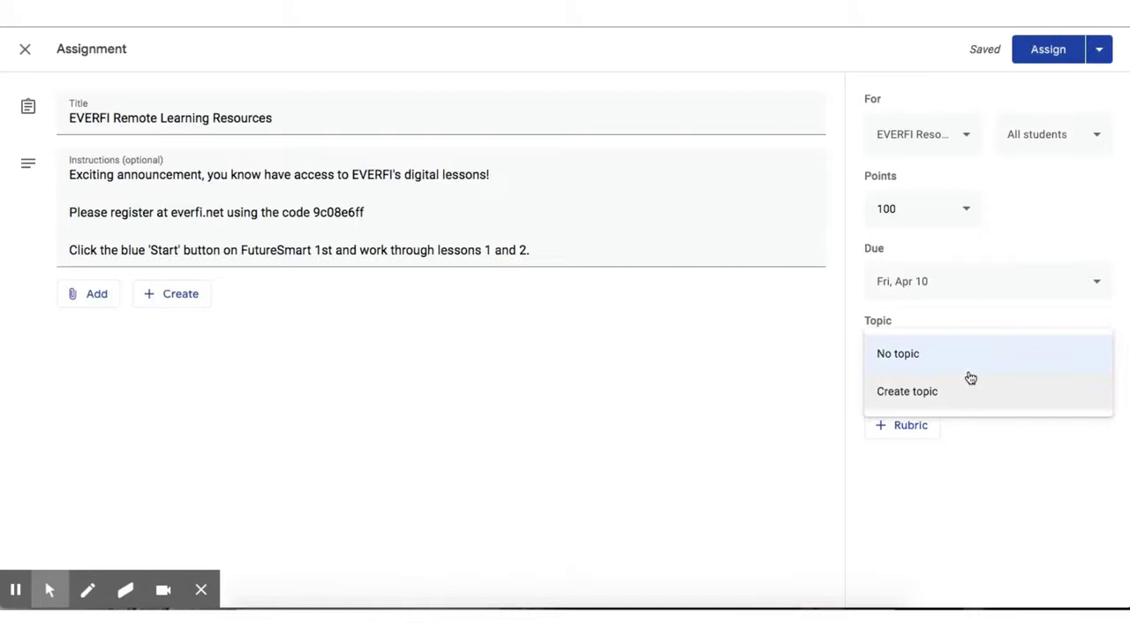
pyautogui.click(793, 359)
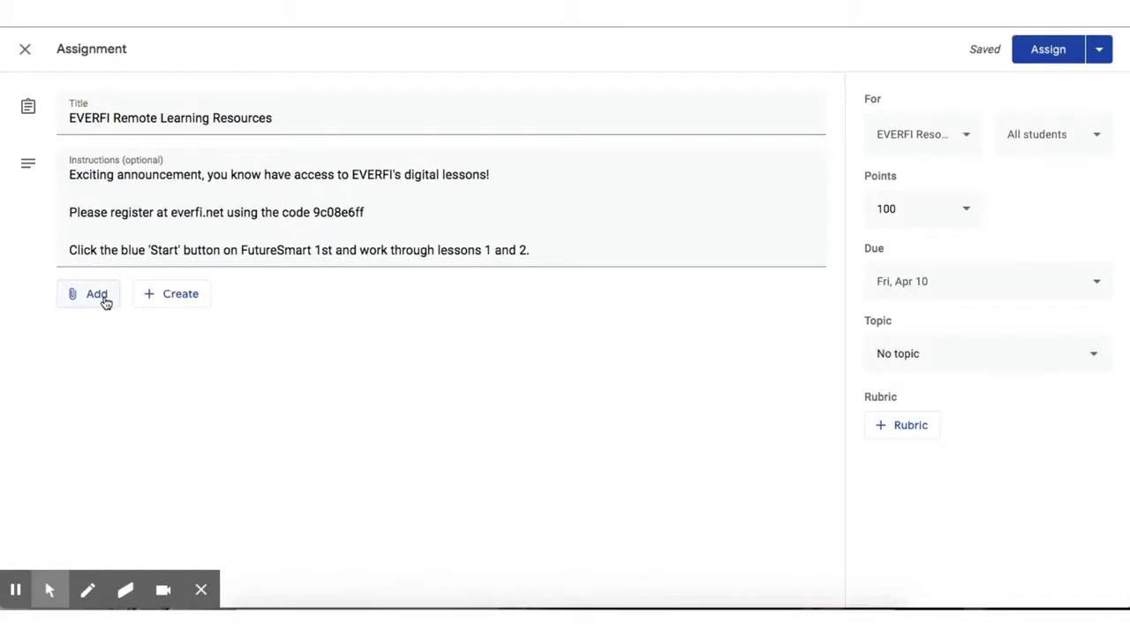
# - Upload FASDStudentQSG.pdf from the Desktop to the assignment, leaving students view-only access
pyautogui.click(104, 298)
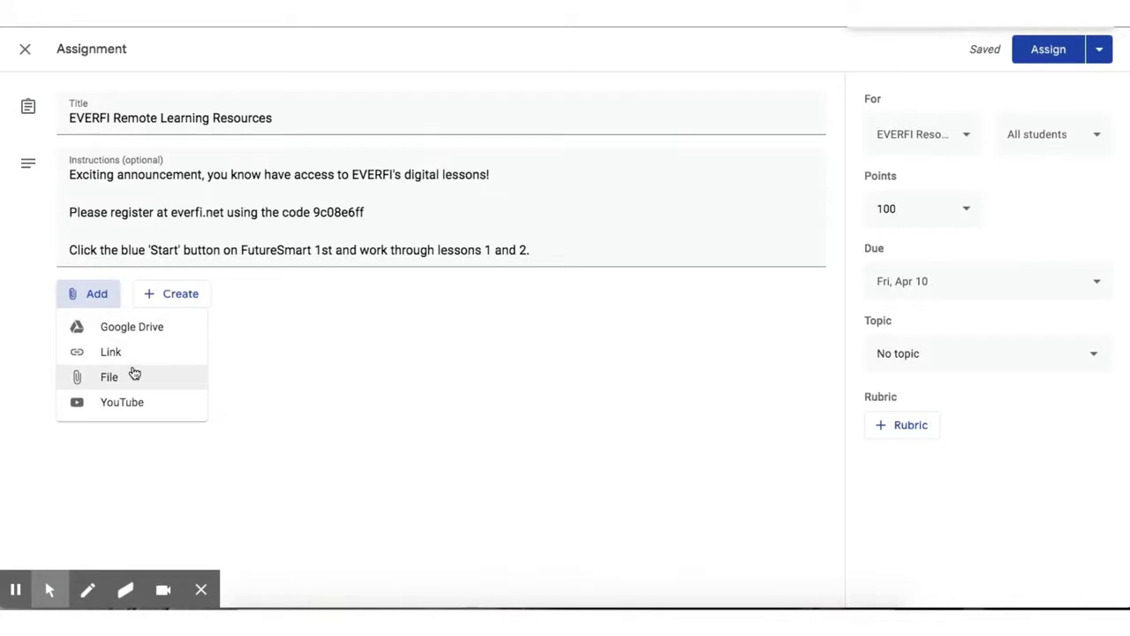
pyautogui.click(134, 375)
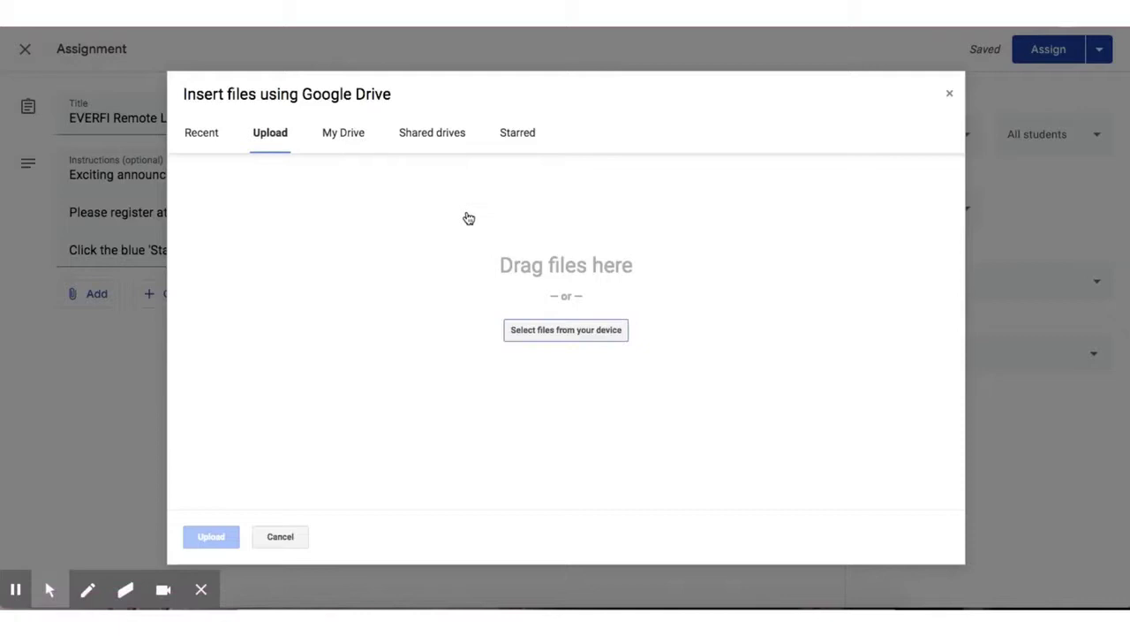
pyautogui.click(596, 324)
pyautogui.click(598, 330)
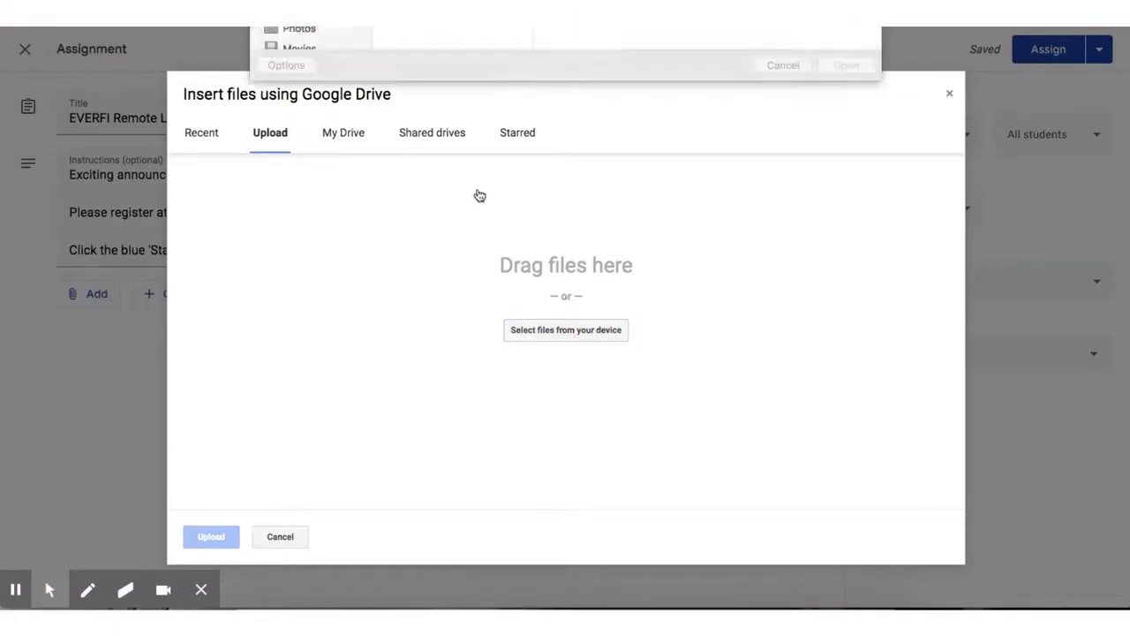
pyautogui.click(402, 77)
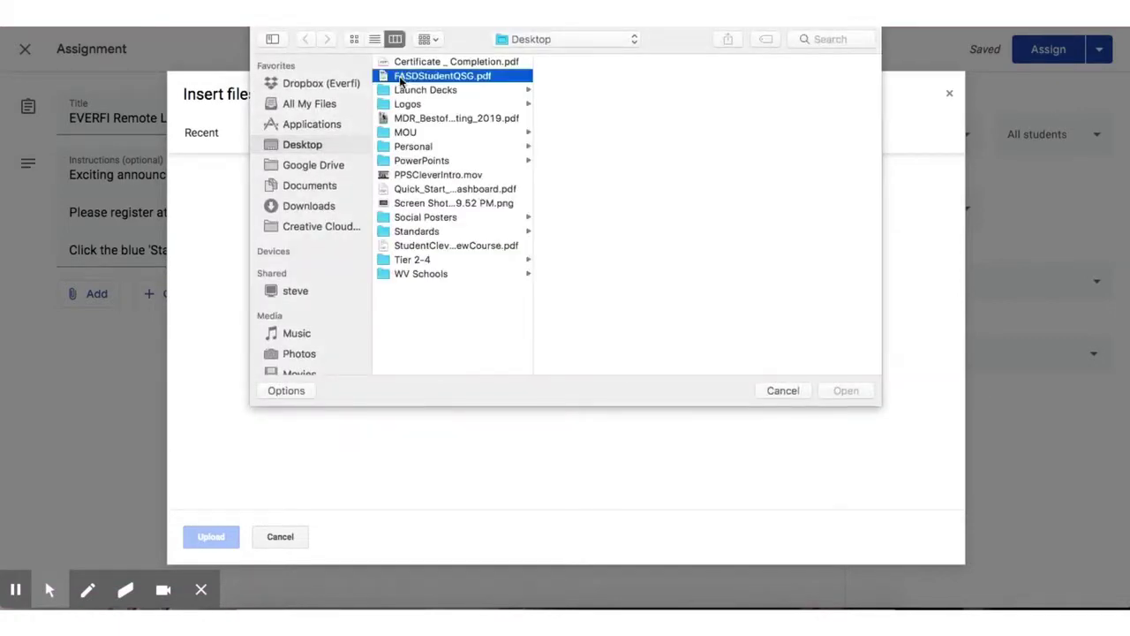
pyautogui.click(846, 390)
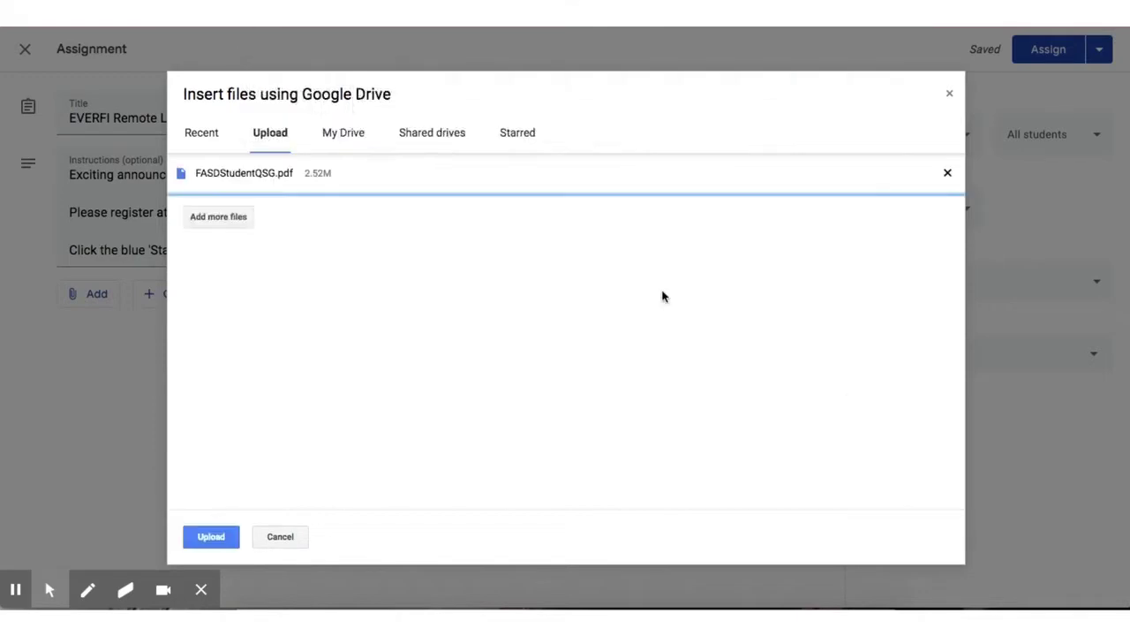
pyautogui.click(213, 538)
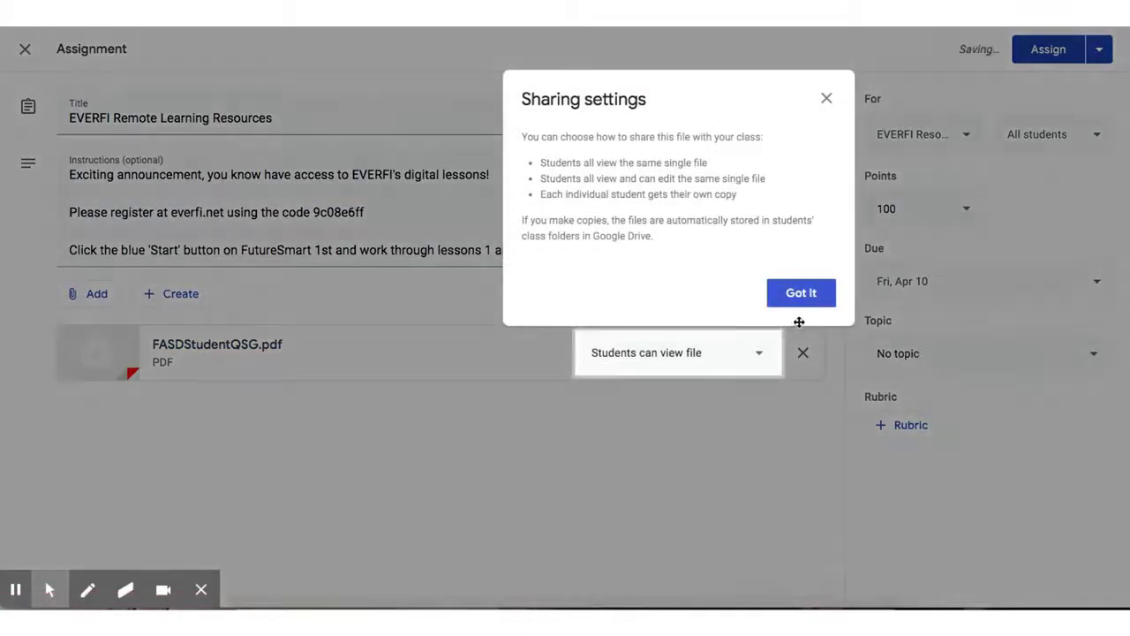
pyautogui.click(822, 305)
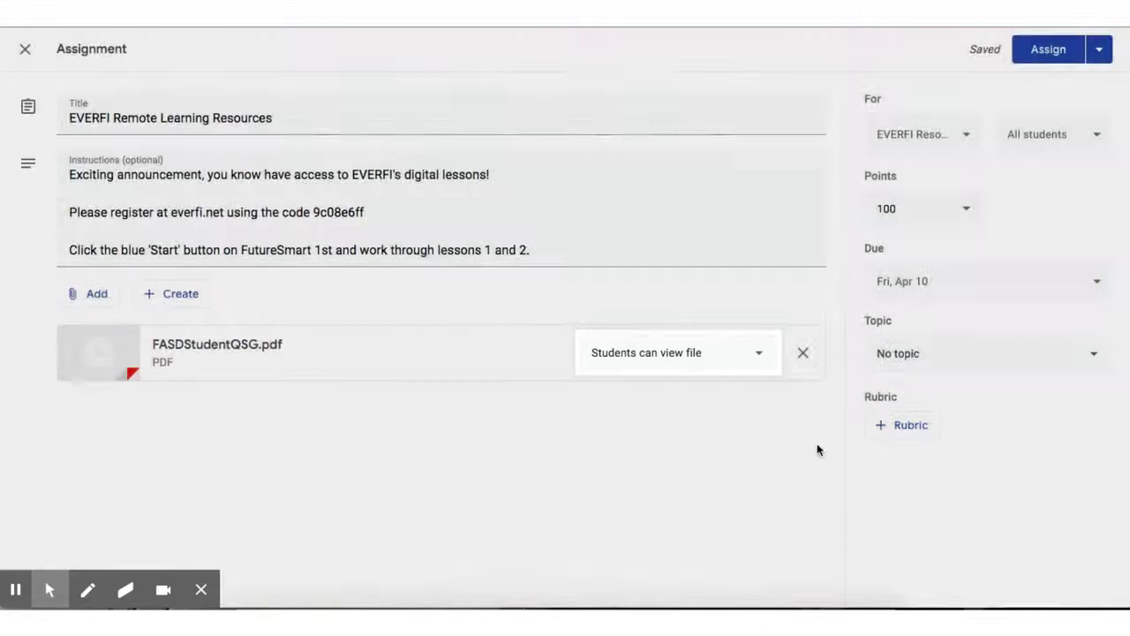
pyautogui.click(816, 451)
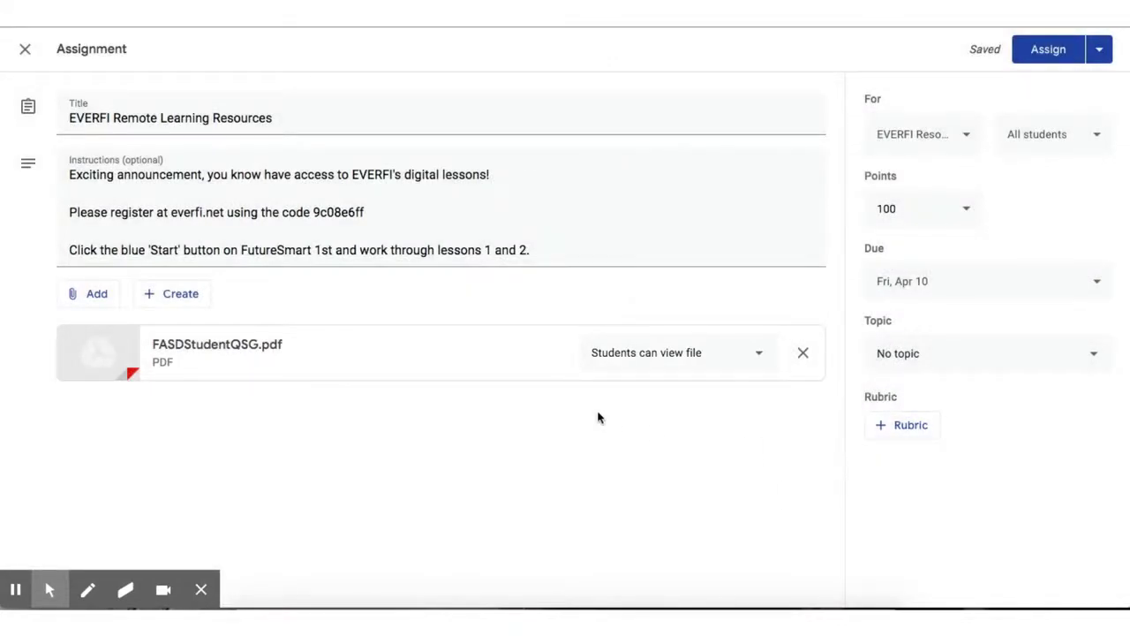
# - Attach the everfi.net link to the assignment, then select everfi.net in the instructions text
pyautogui.click(82, 294)
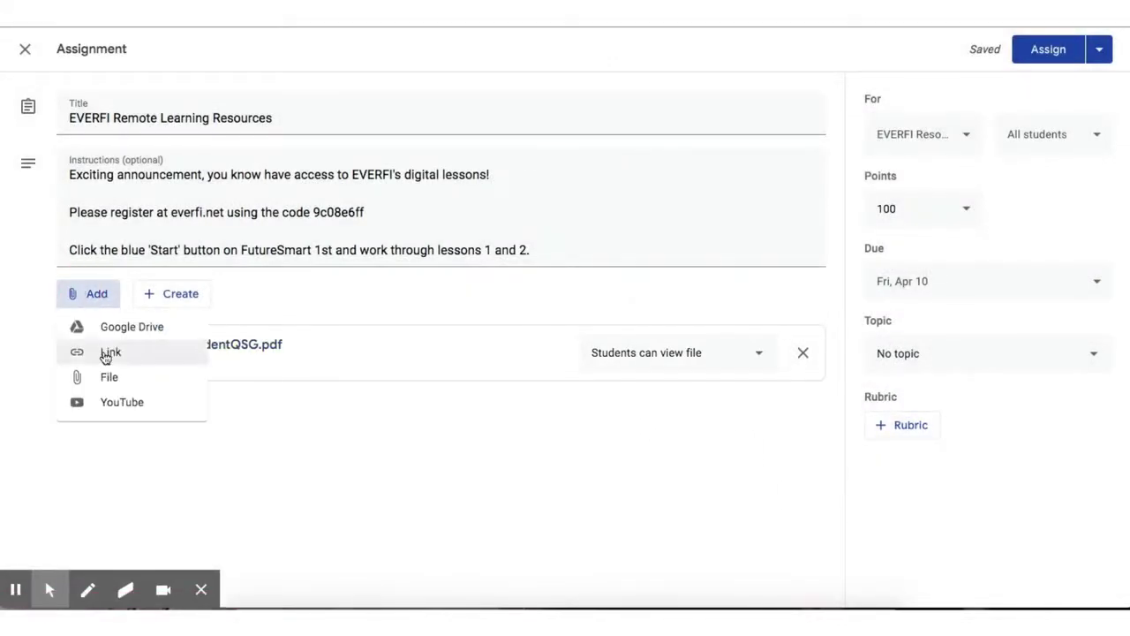
pyautogui.click(108, 359)
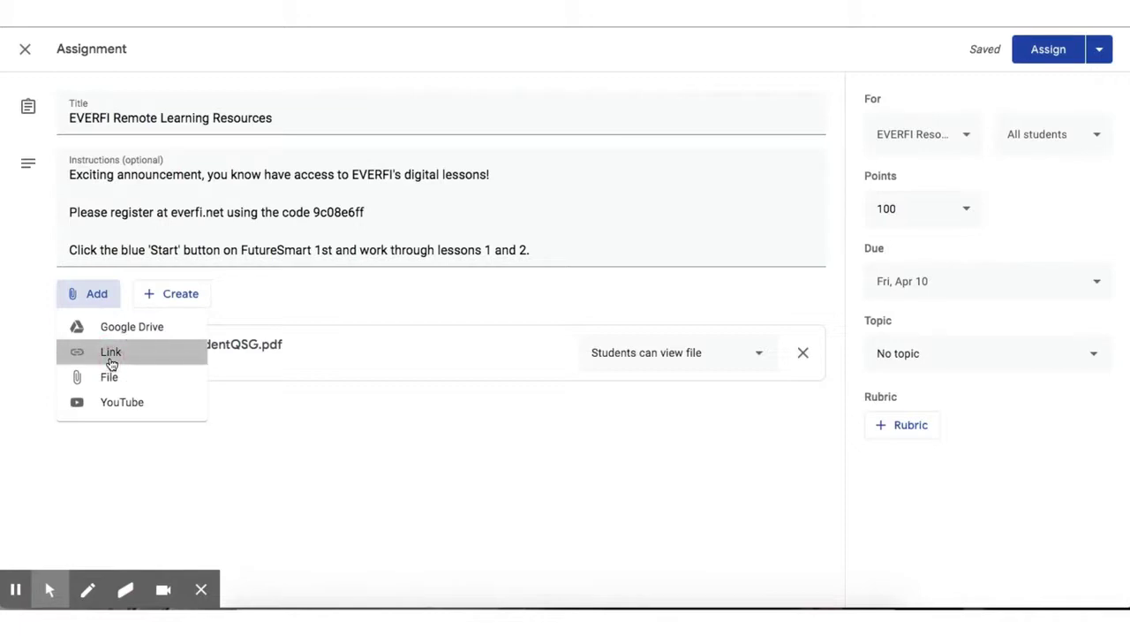
pyautogui.write('everf')
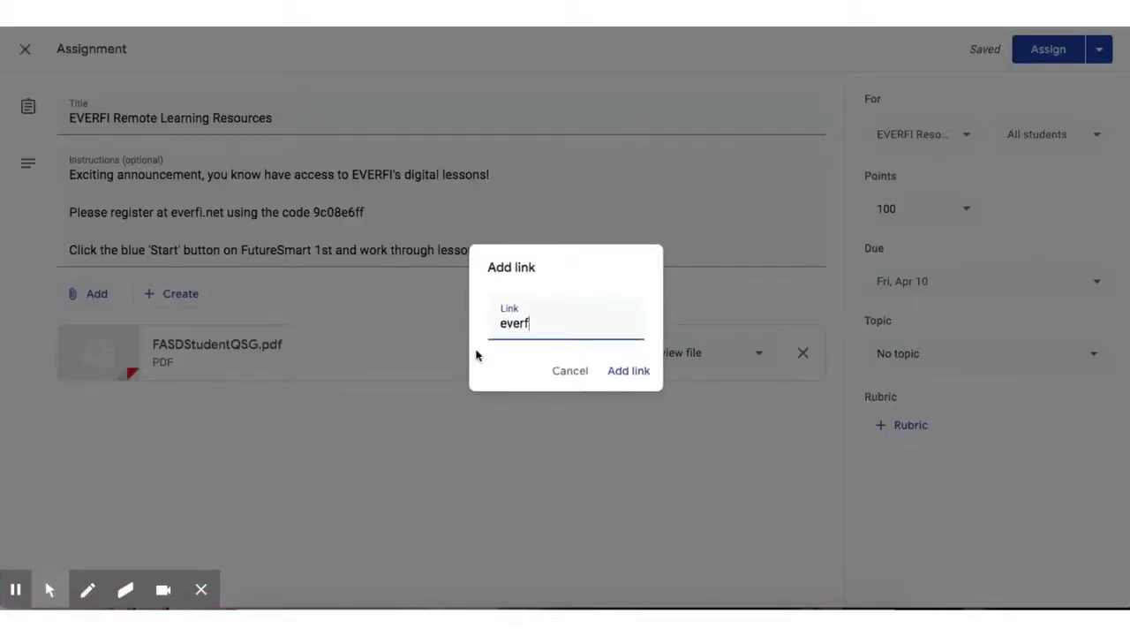
pyautogui.write('i.net')
pyautogui.click(636, 378)
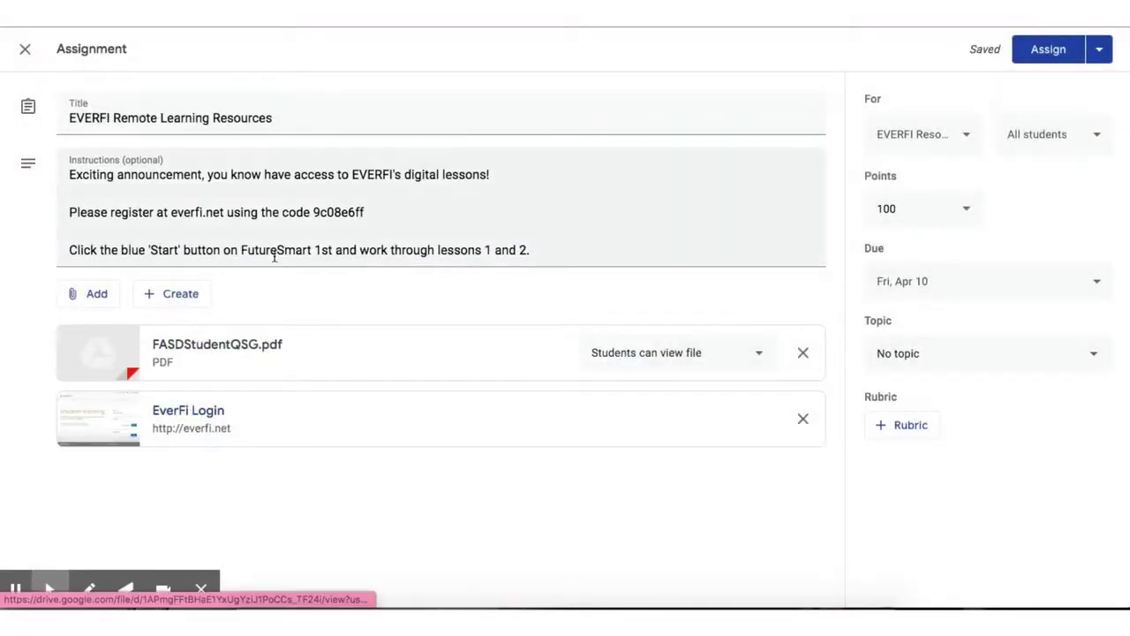
pyautogui.moveTo(225, 212); pyautogui.dragTo(172, 212)
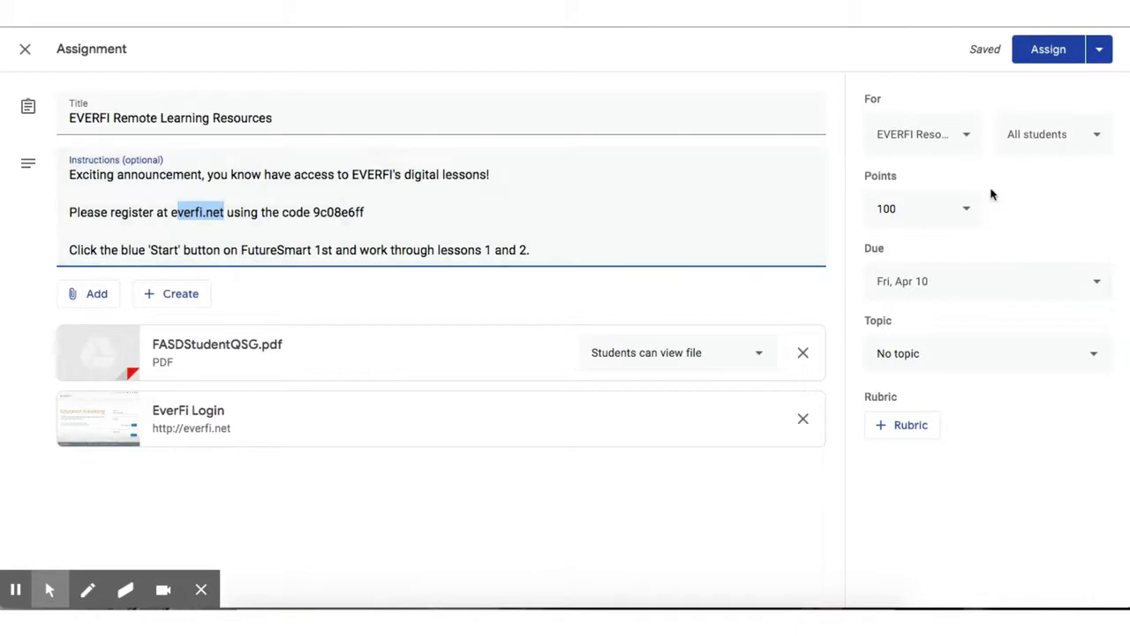
# - Assign EVERFI Remote Learning Resources to all students in the class
pyautogui.click(1097, 137)
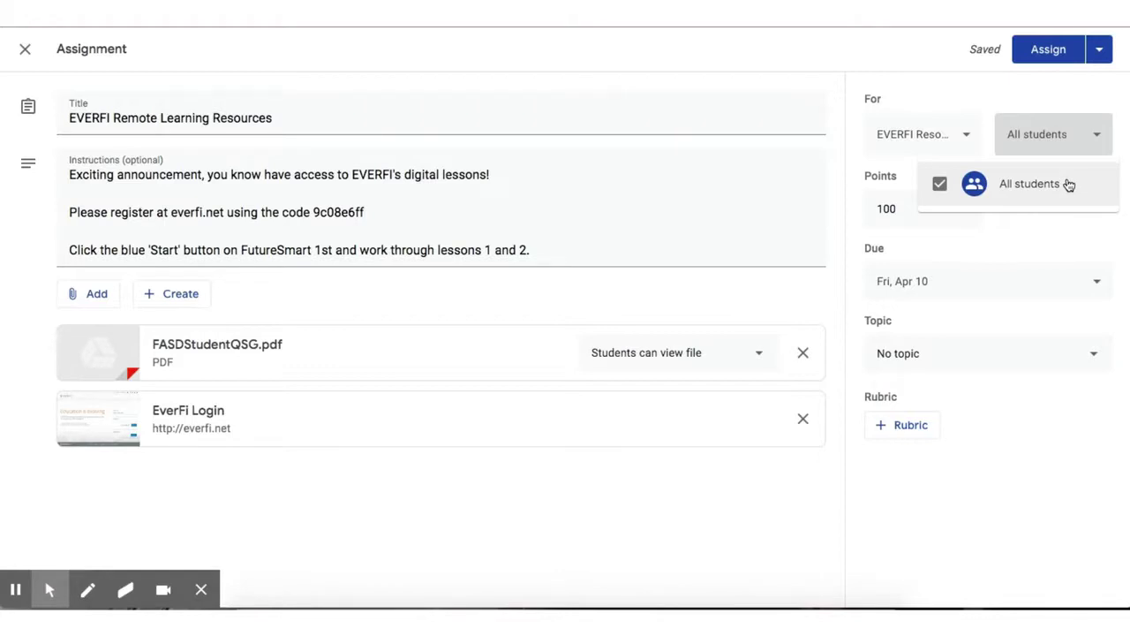
pyautogui.click(1096, 56)
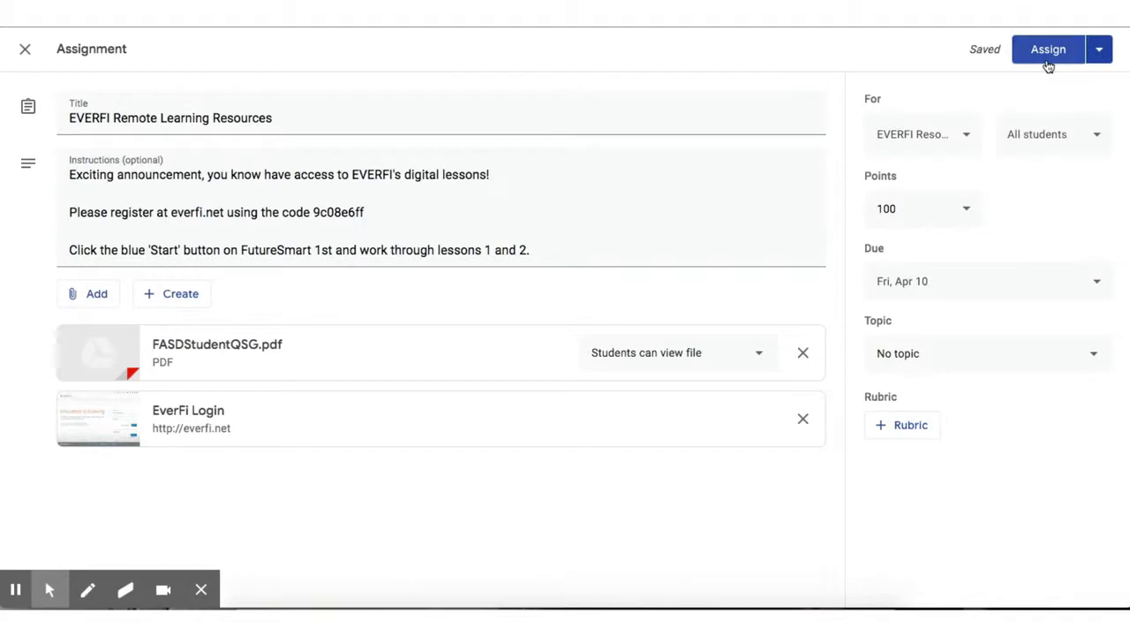
pyautogui.click(1048, 60)
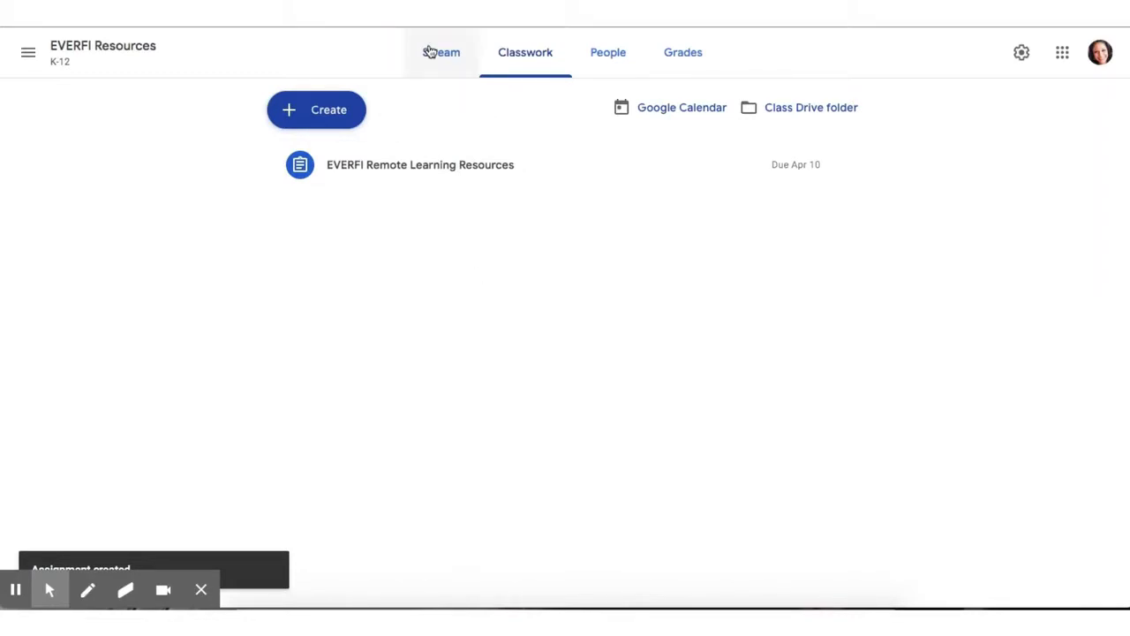
# - Check the new assignment post on the class Stream, then go to the EVERFI sign-in page
pyautogui.click(439, 52)
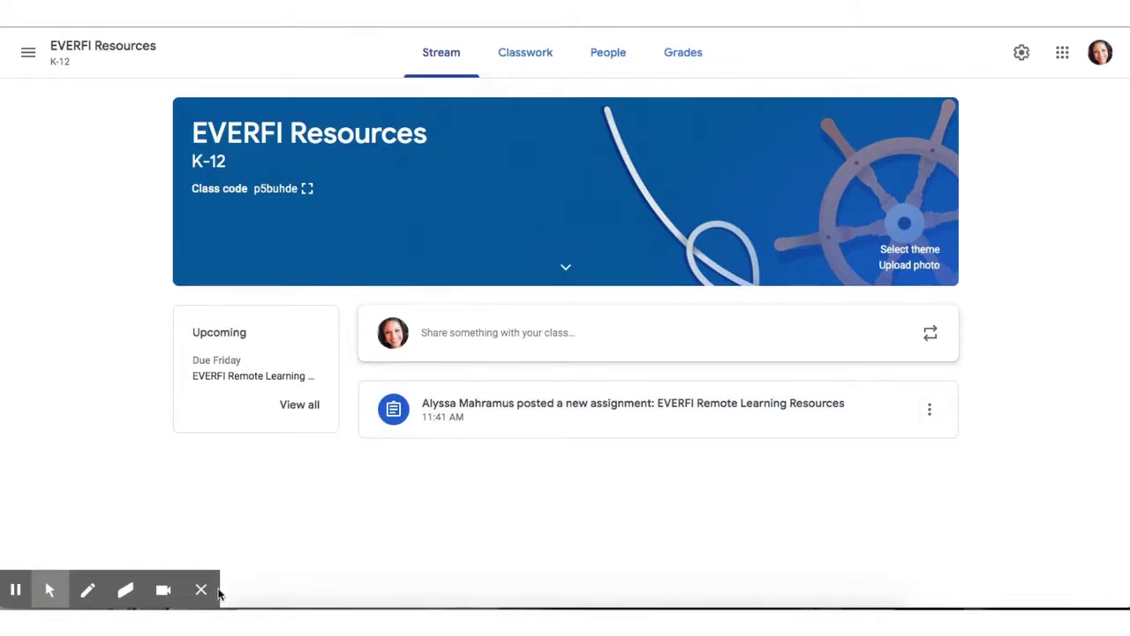
pyautogui.click(200, 592)
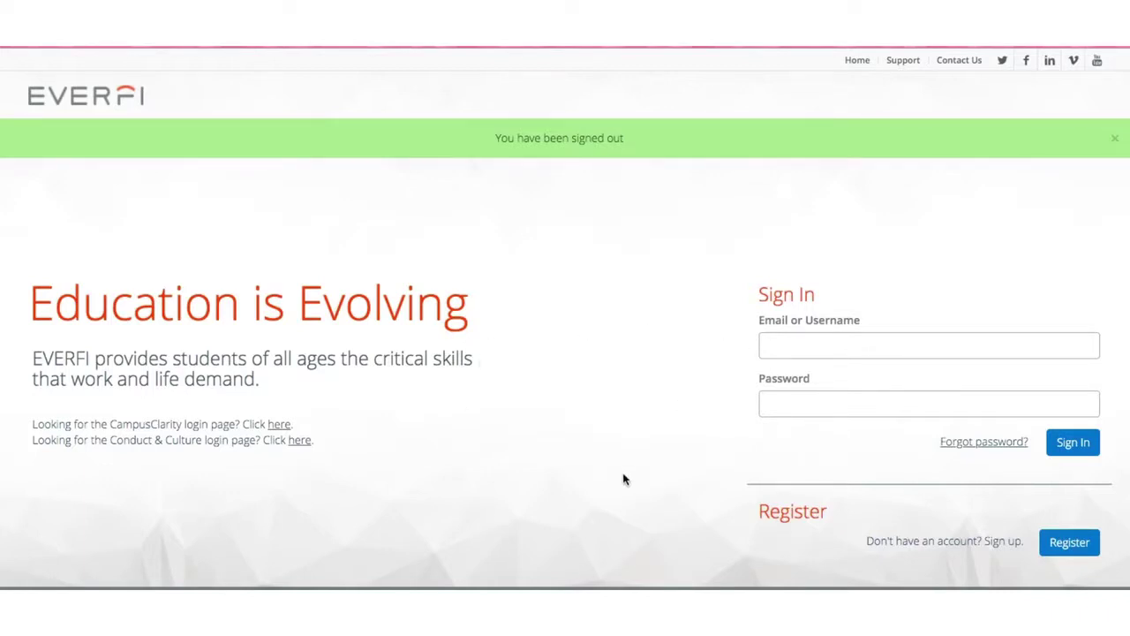
# - Register as a Student/Learner by pasting the 6th Grade class registration code and submitting it
pyautogui.click(1062, 543)
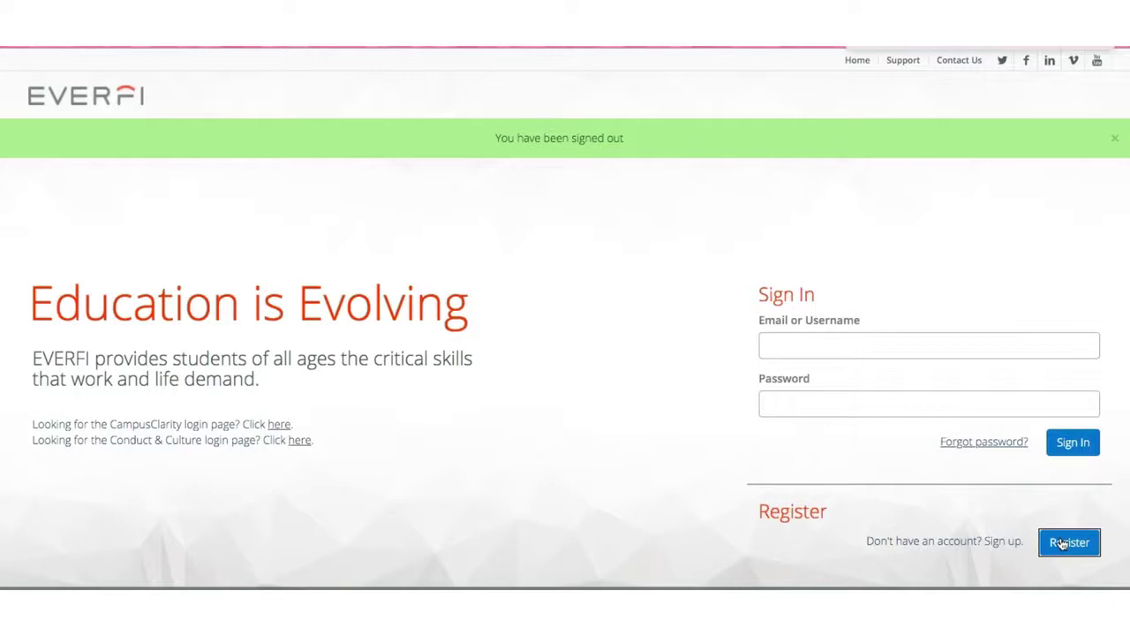
pyautogui.click(1062, 544)
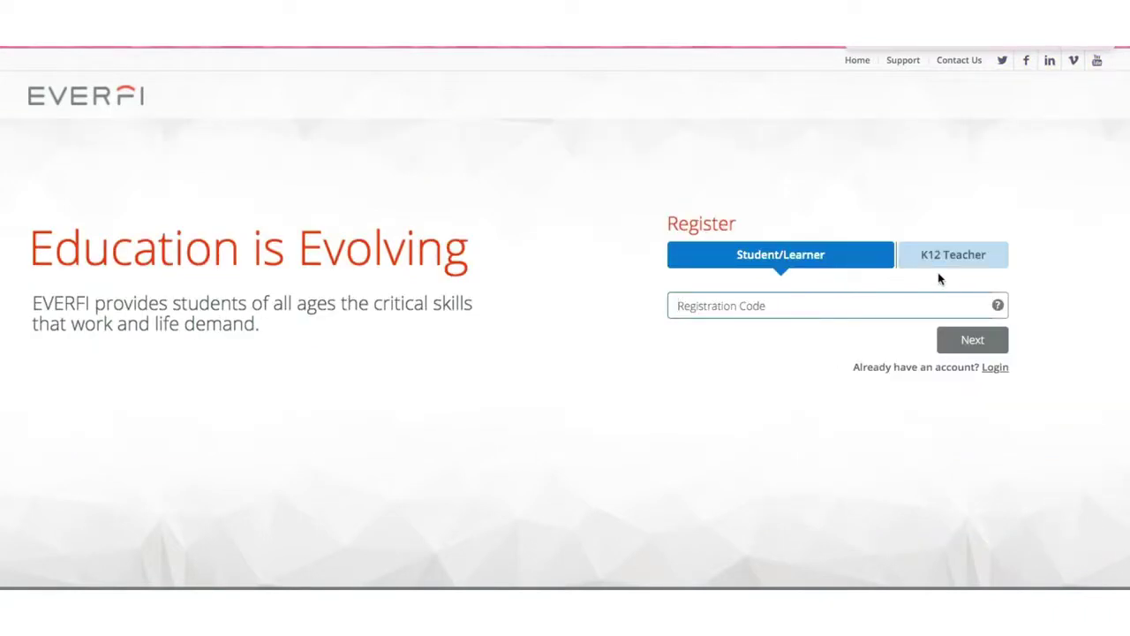
pyautogui.click(830, 268)
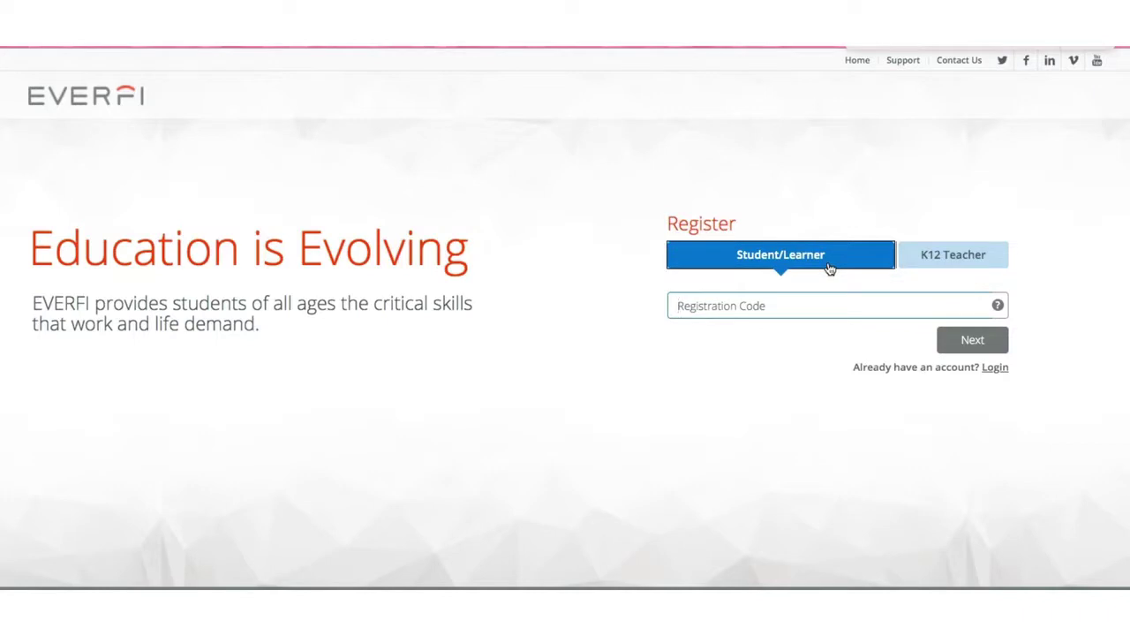
pyautogui.click(786, 304)
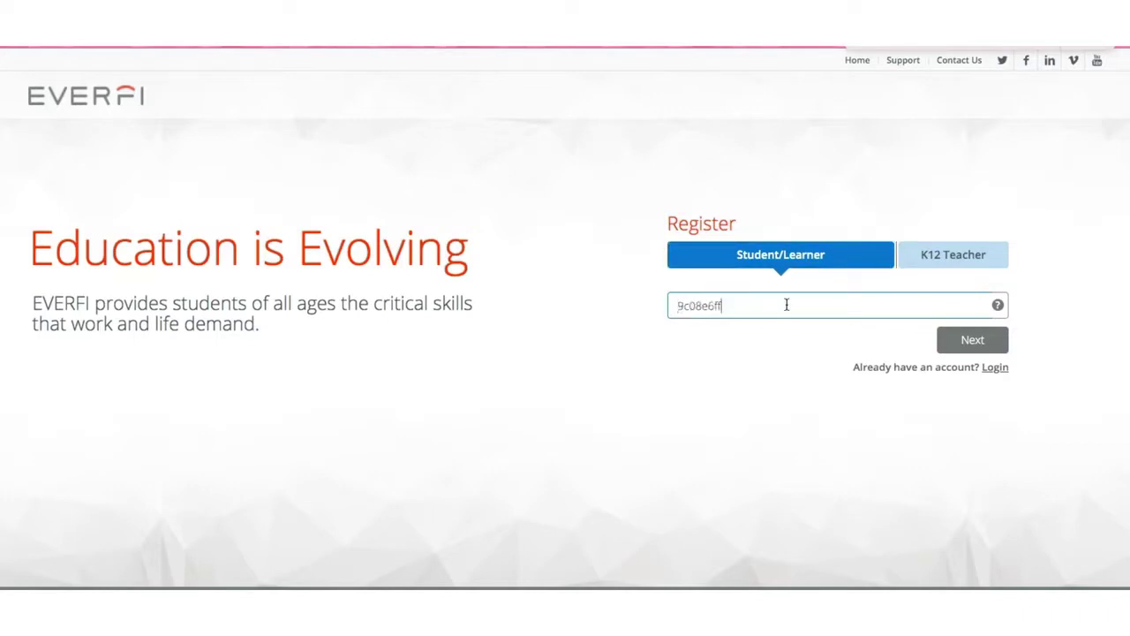
pyautogui.click(971, 337)
pyautogui.click(975, 345)
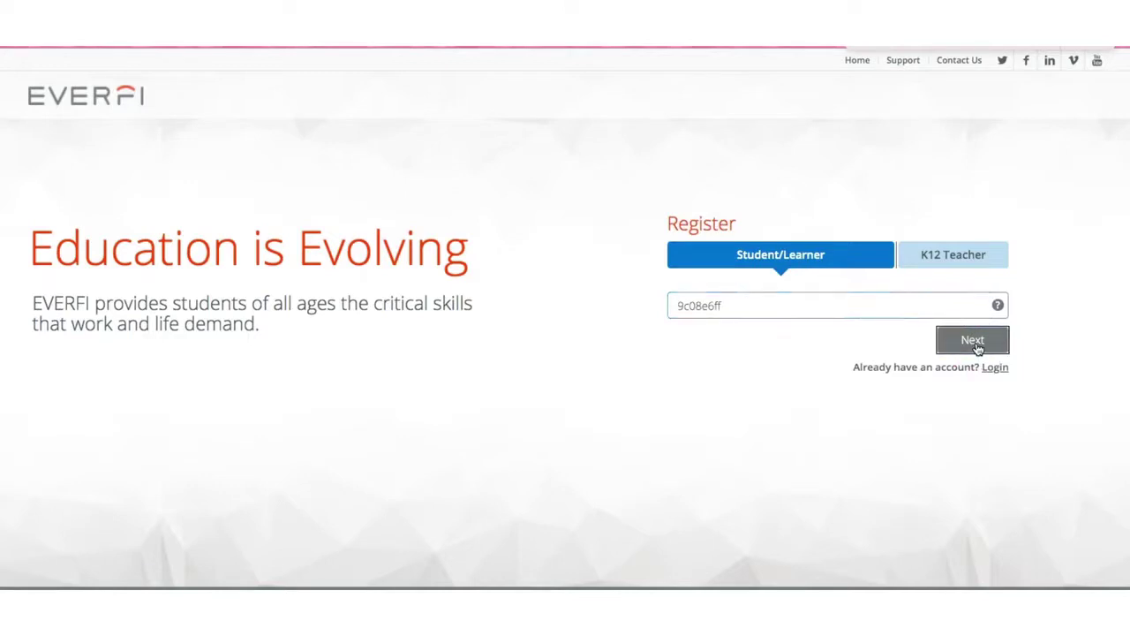
# - Set the birth date to January 1, 2015 and enter the student's first name and last initial
pyautogui.click(814, 319)
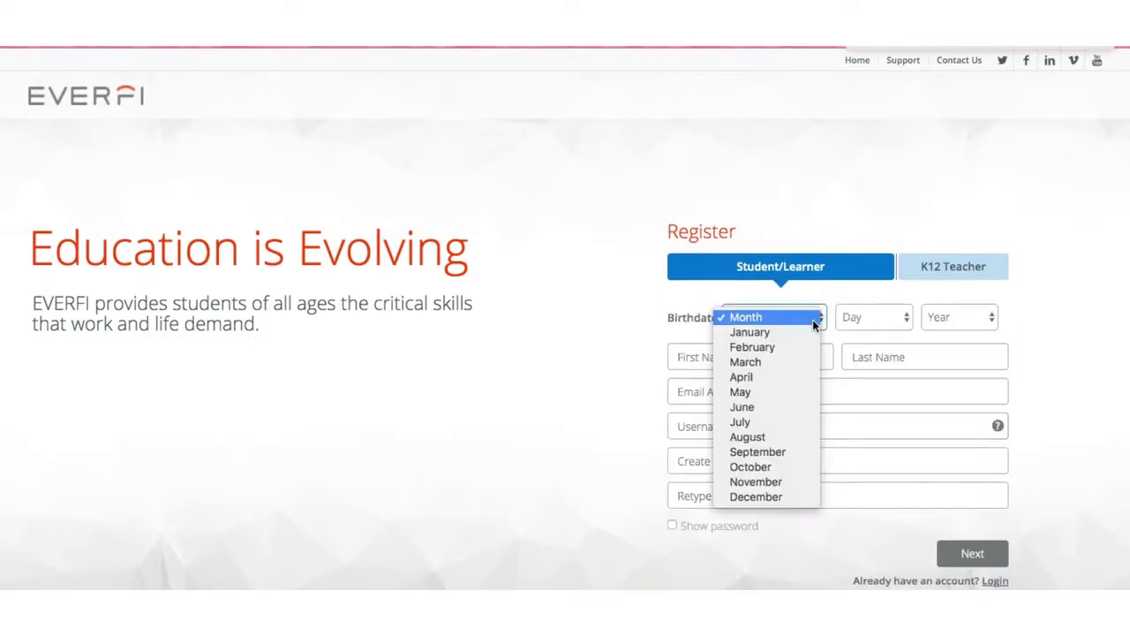
pyautogui.click(814, 332)
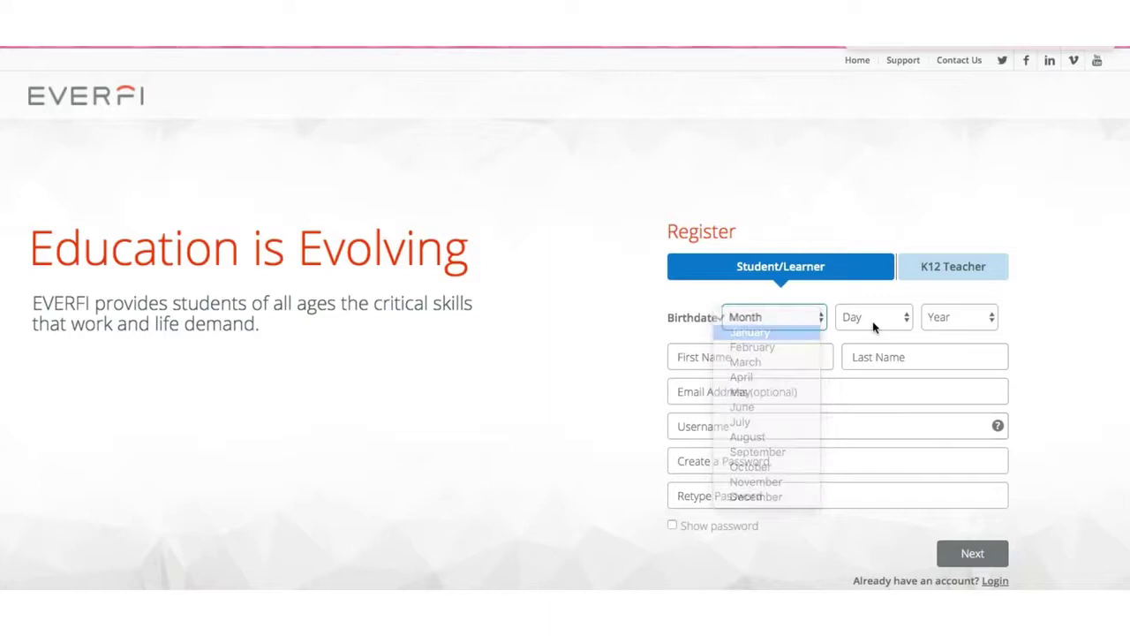
pyautogui.click(887, 320)
pyautogui.click(916, 336)
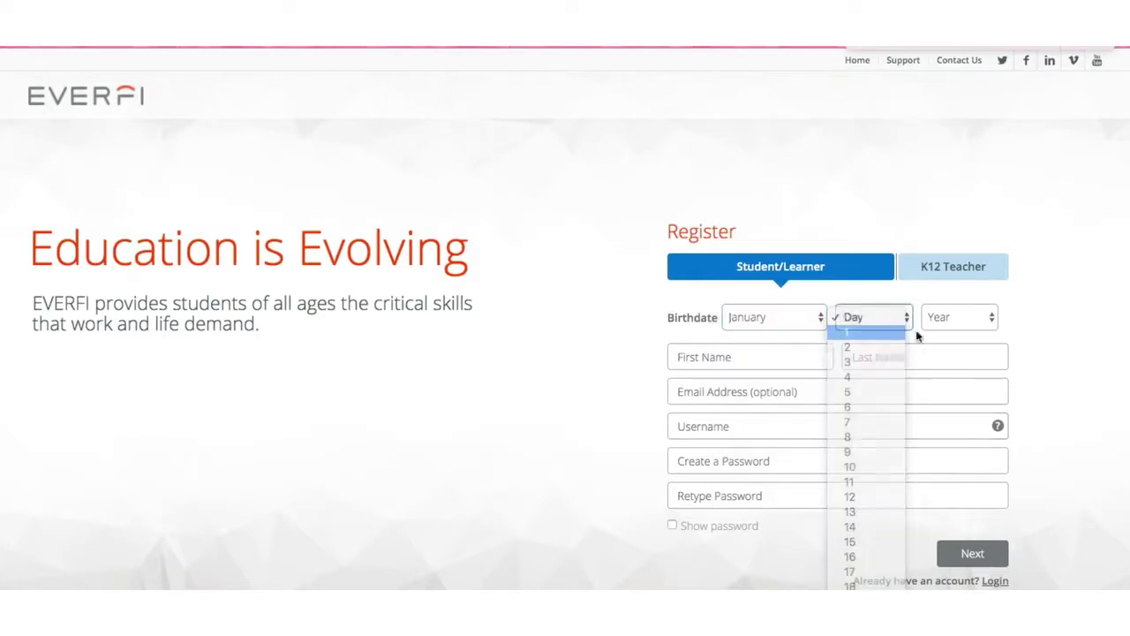
pyautogui.click(968, 323)
pyautogui.click(969, 332)
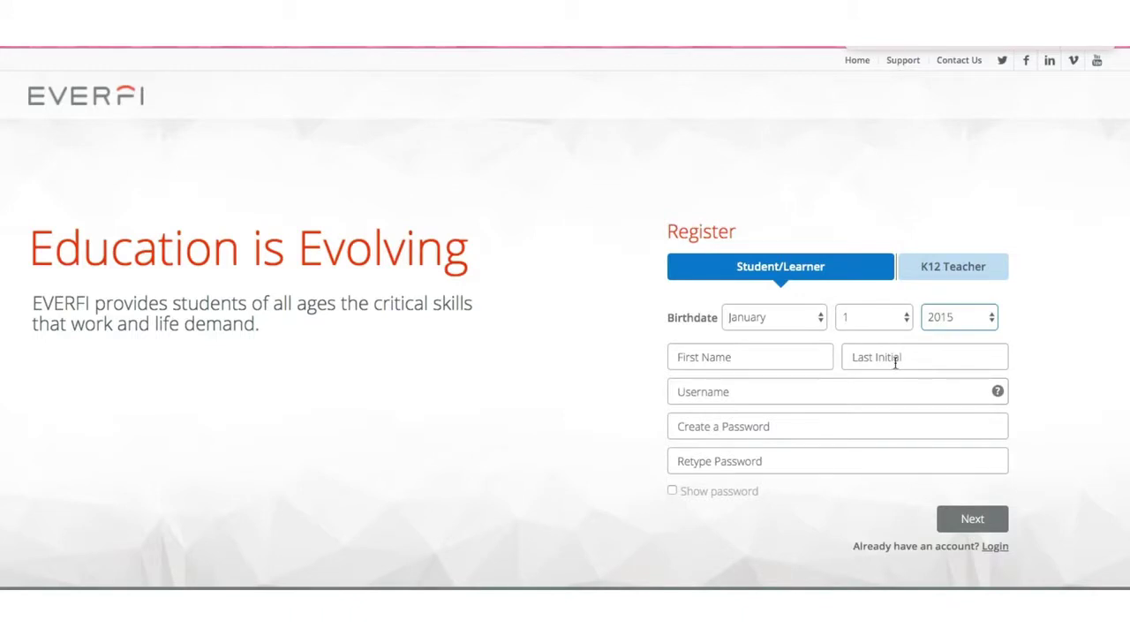
pyautogui.click(724, 362)
pyautogui.write('Steve')
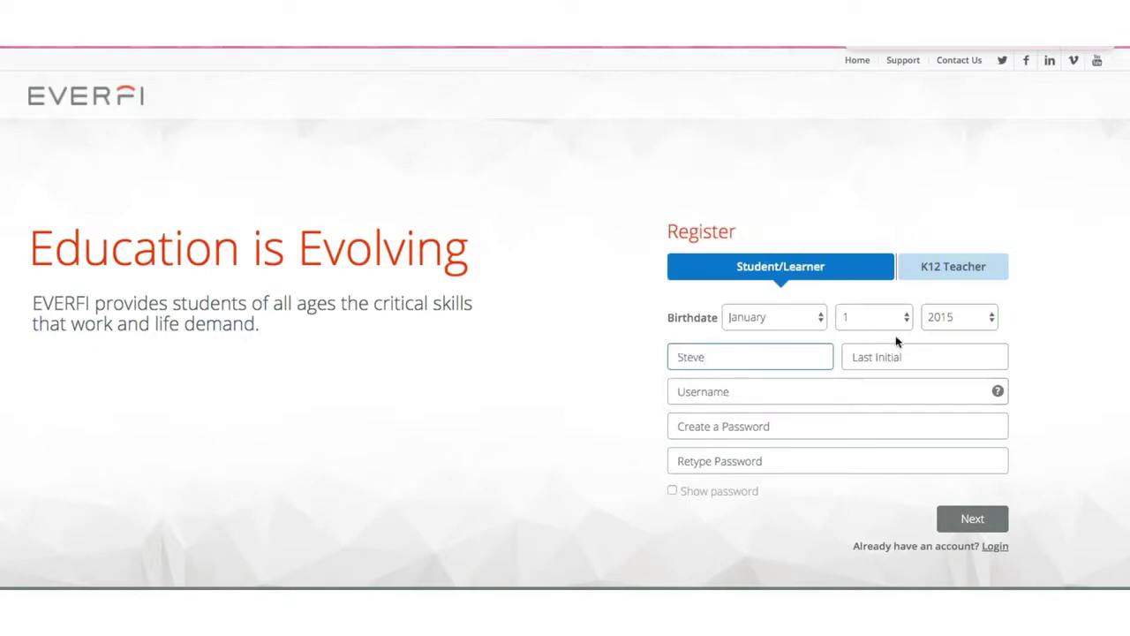
pyautogui.click(884, 353)
pyautogui.write('L')
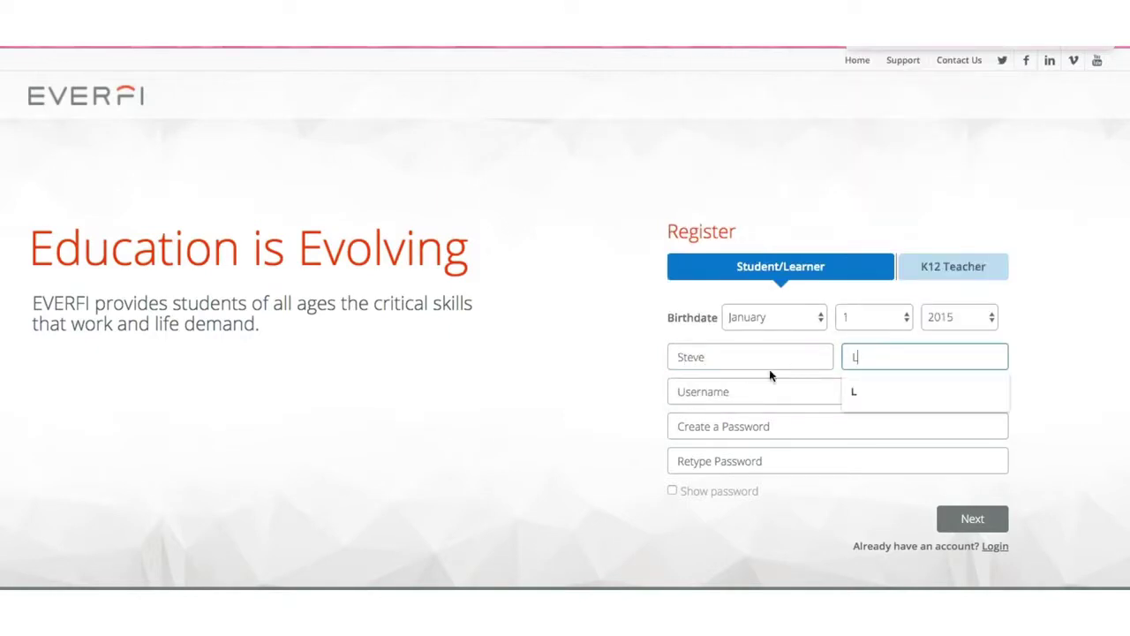
# - Enter the student's username and account password, confirm the password, and submit the registration
pyautogui.click(726, 389)
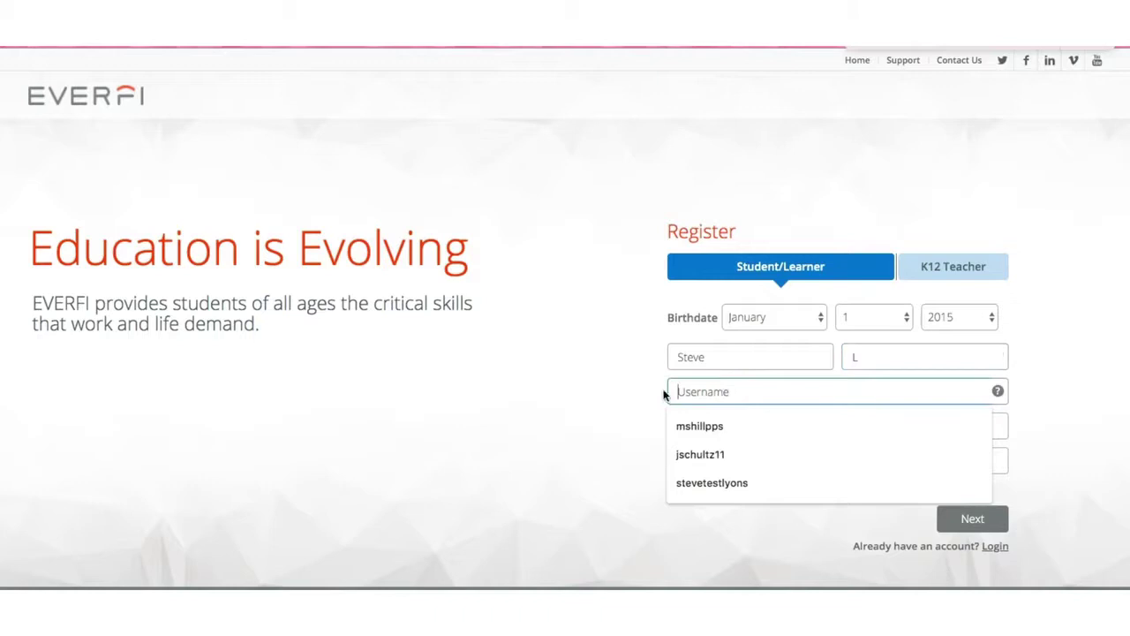
pyautogui.click(644, 373)
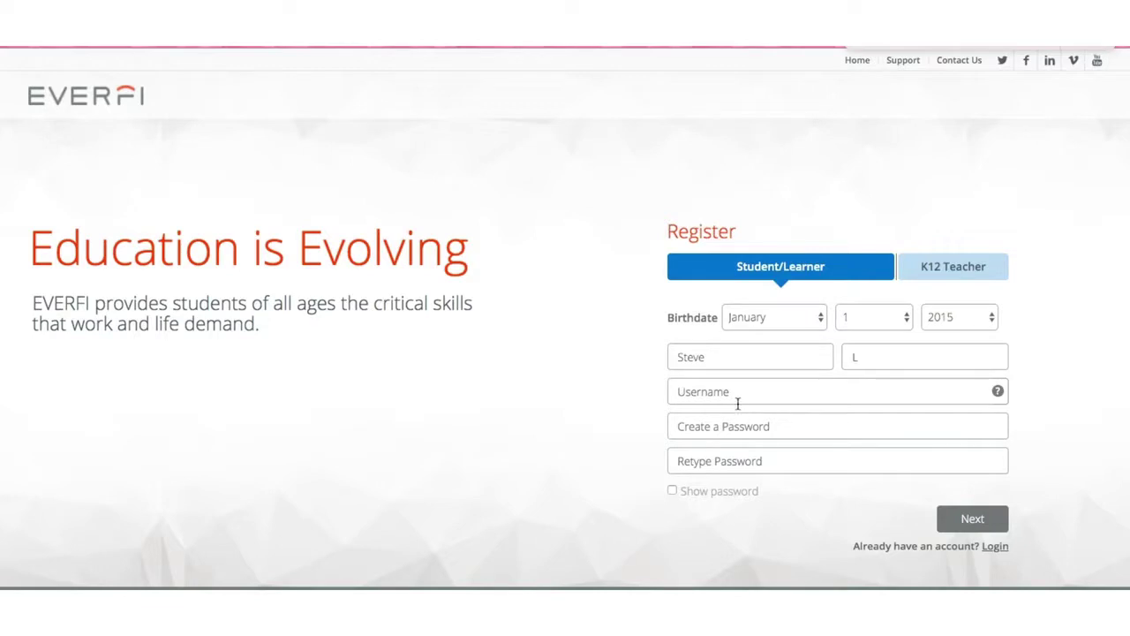
pyautogui.click(737, 395)
pyautogui.write('steve')
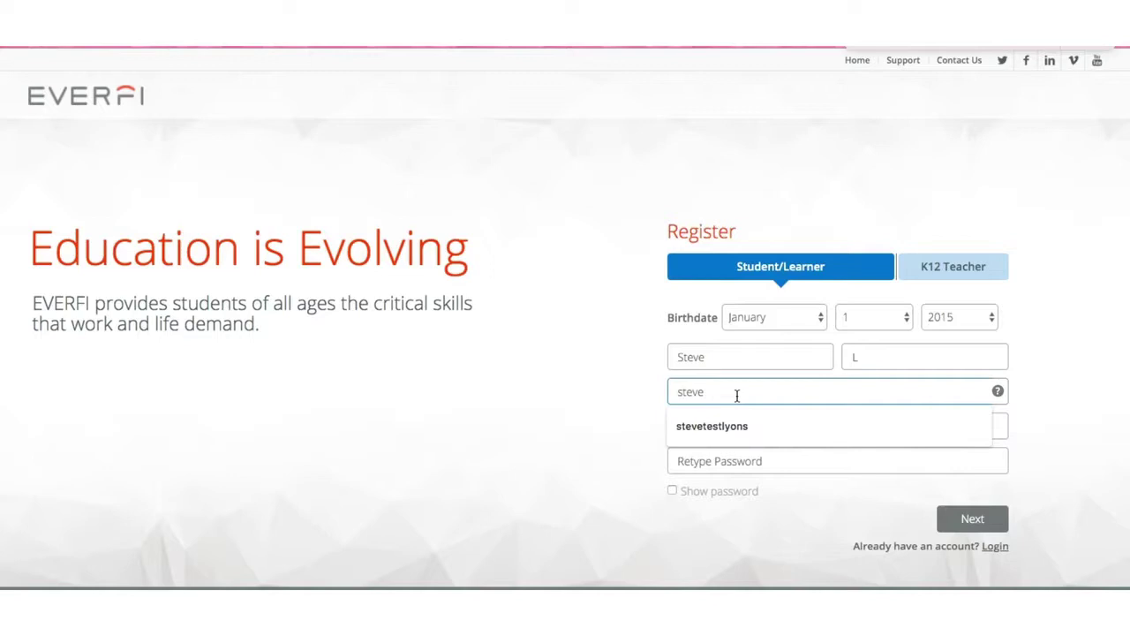
pyautogui.write('school')
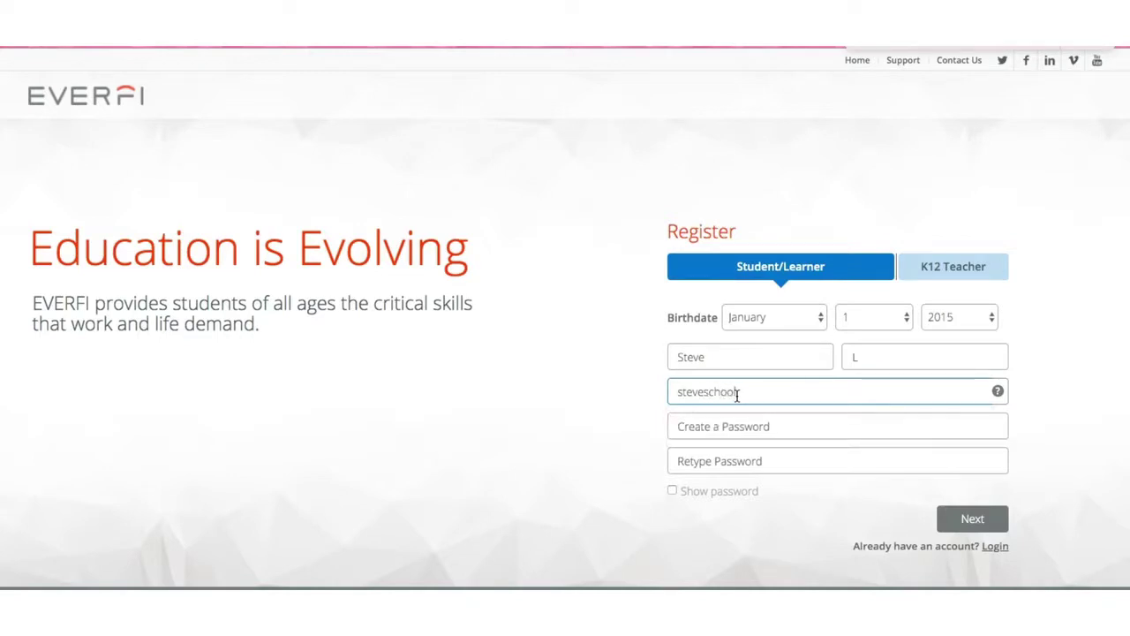
pyautogui.write('pittsburghp[aa')
pyautogui.click(717, 426)
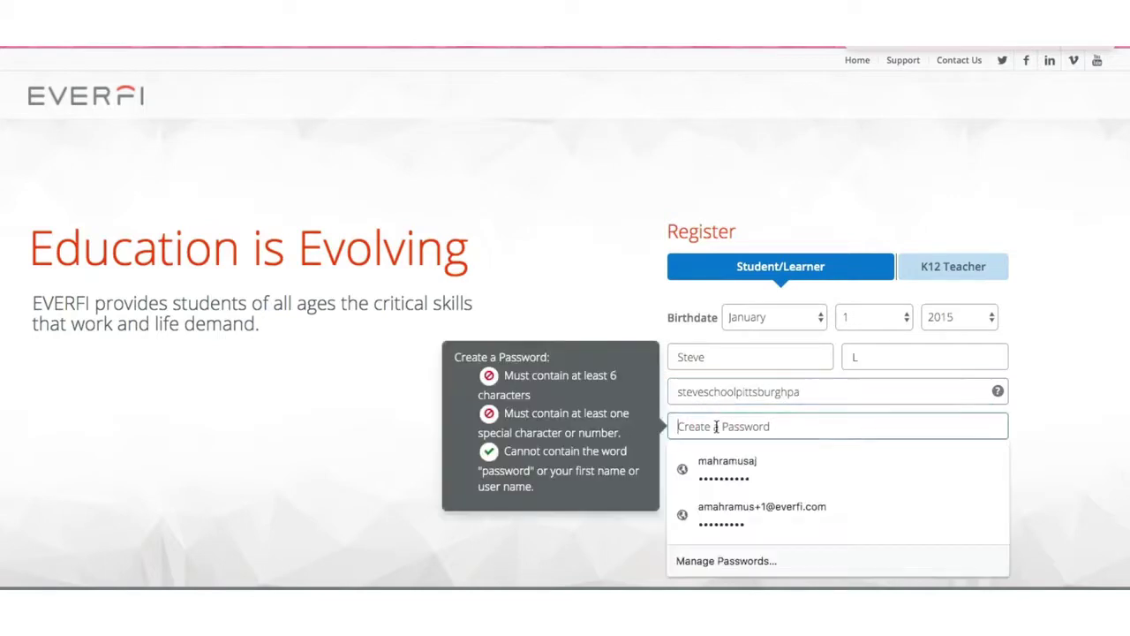
pyautogui.write('•••••••••')
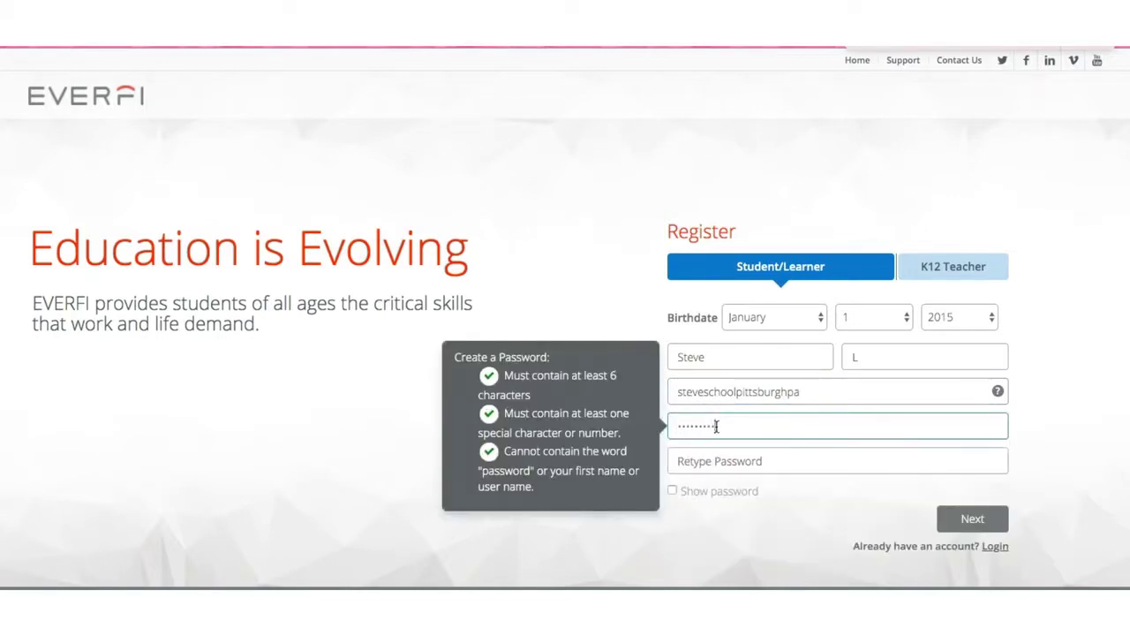
pyautogui.click(712, 460)
pyautogui.write('•••••••••')
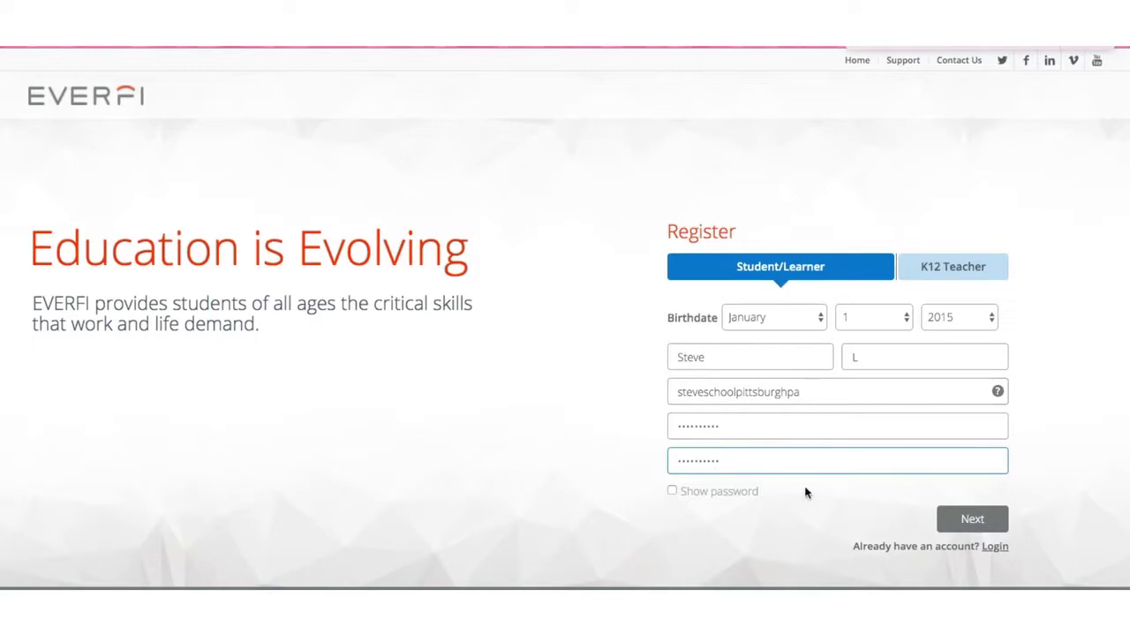
pyautogui.click(974, 525)
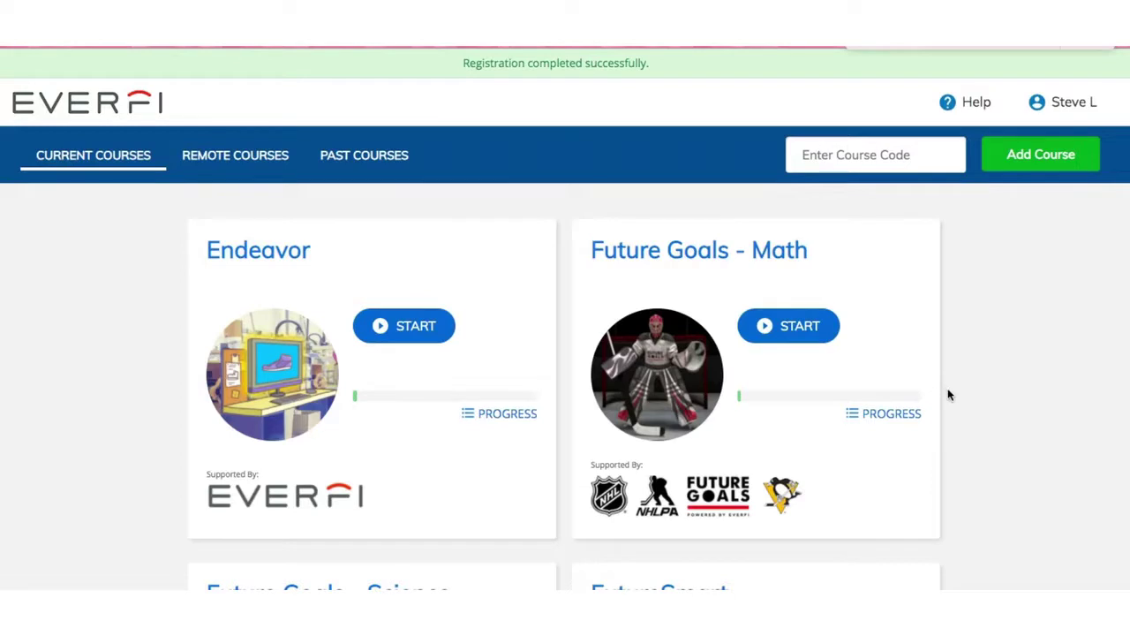
# - Scroll the new student's Current Courses list down to FutureSmart
pyautogui.scroll(-3, 952, 392)
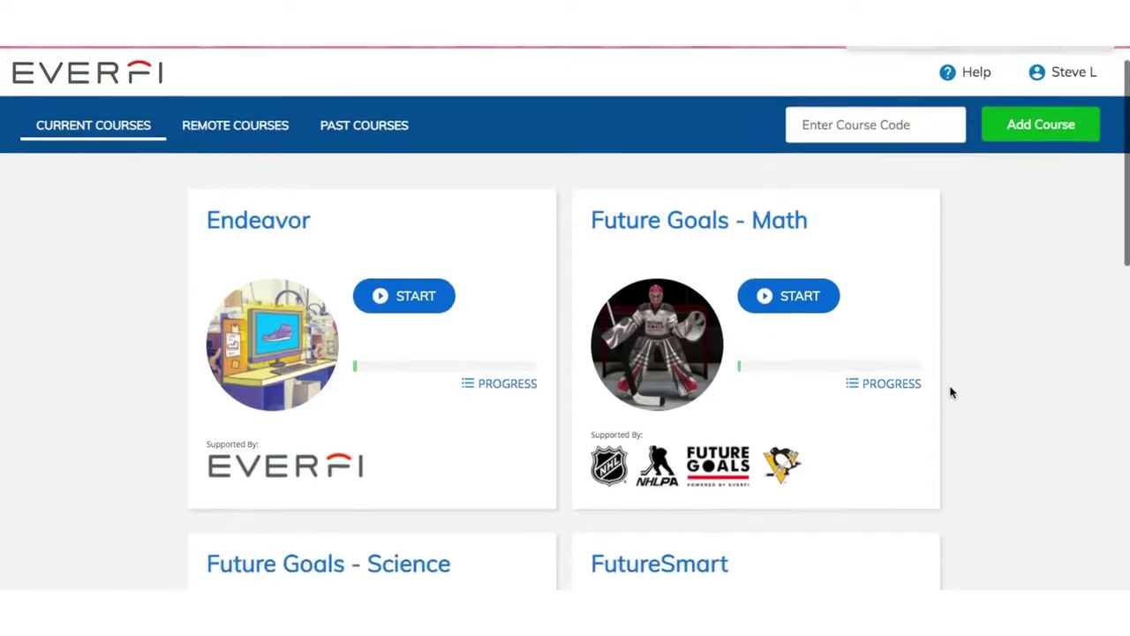
pyautogui.scroll(-1, 952, 392)
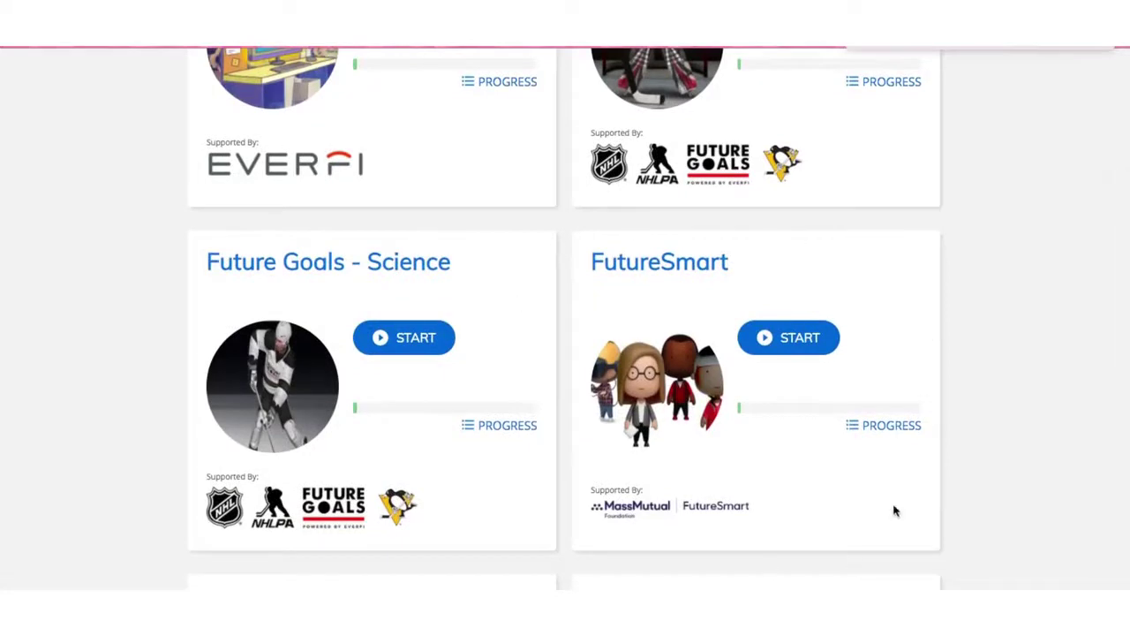
pyautogui.moveTo(818, 302)
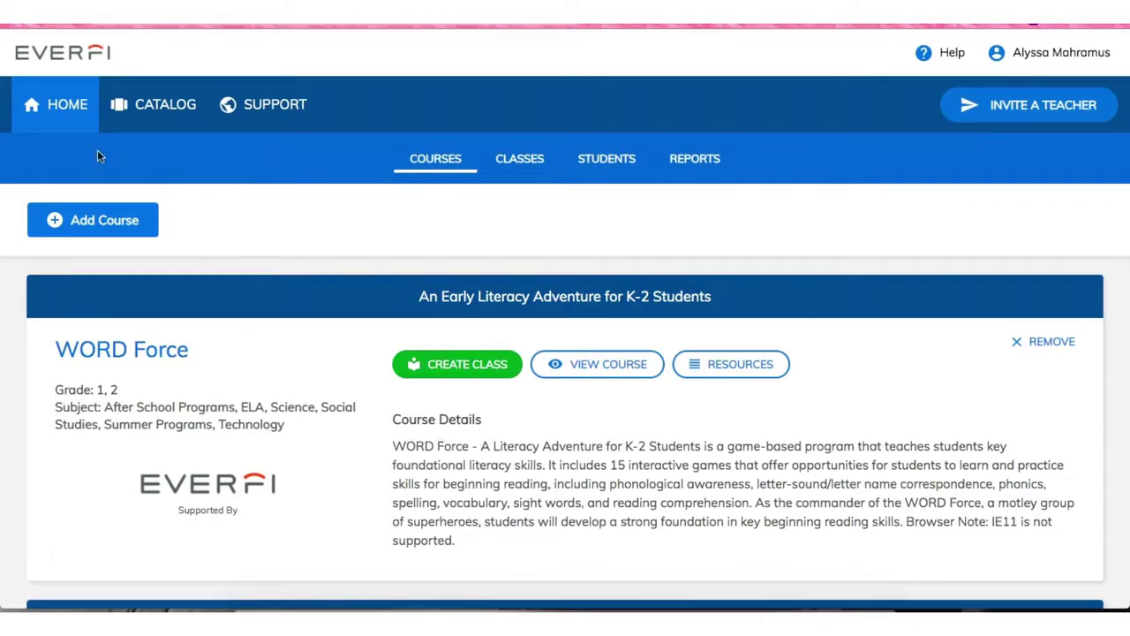
# - Open Reports and choose the FutureSmart progress report to see students' module scores
pyautogui.click(687, 160)
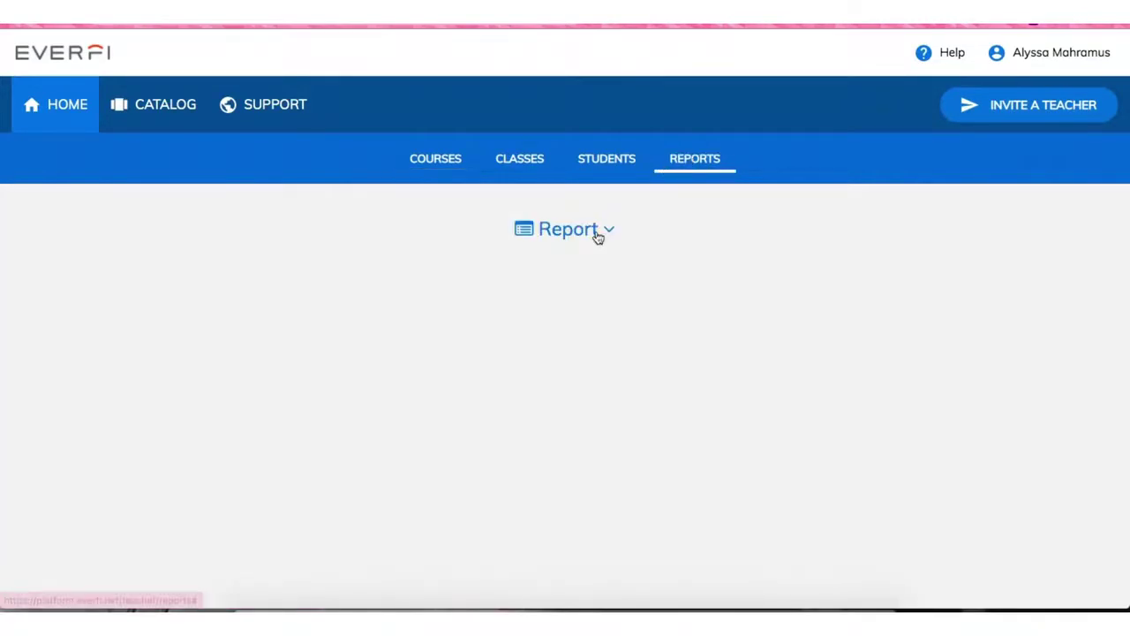
pyautogui.click(597, 235)
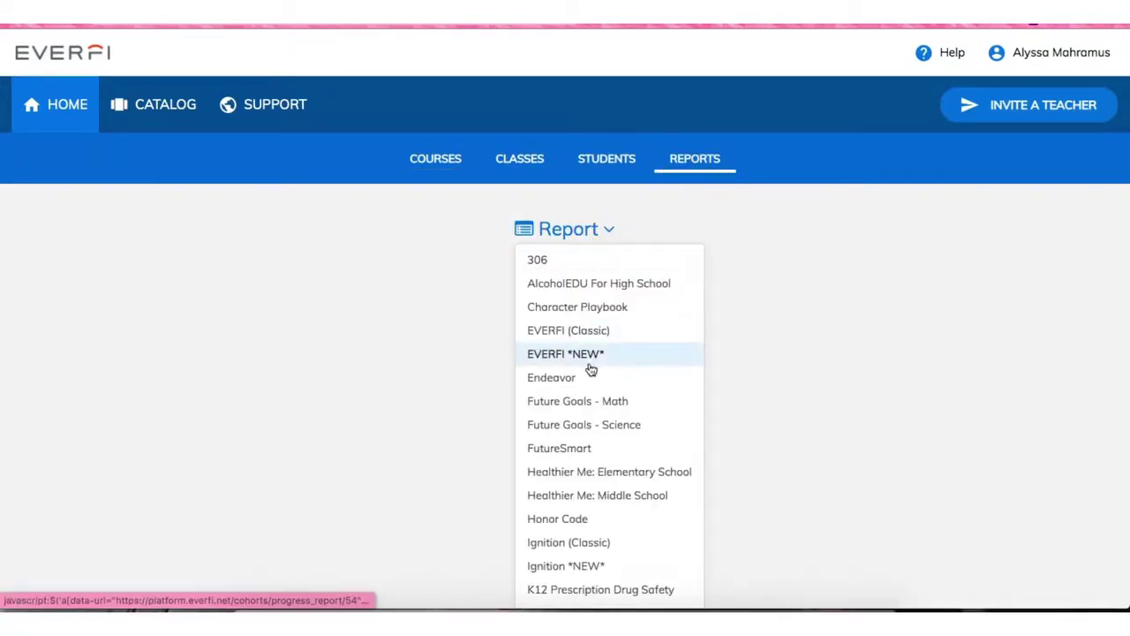
pyautogui.click(579, 449)
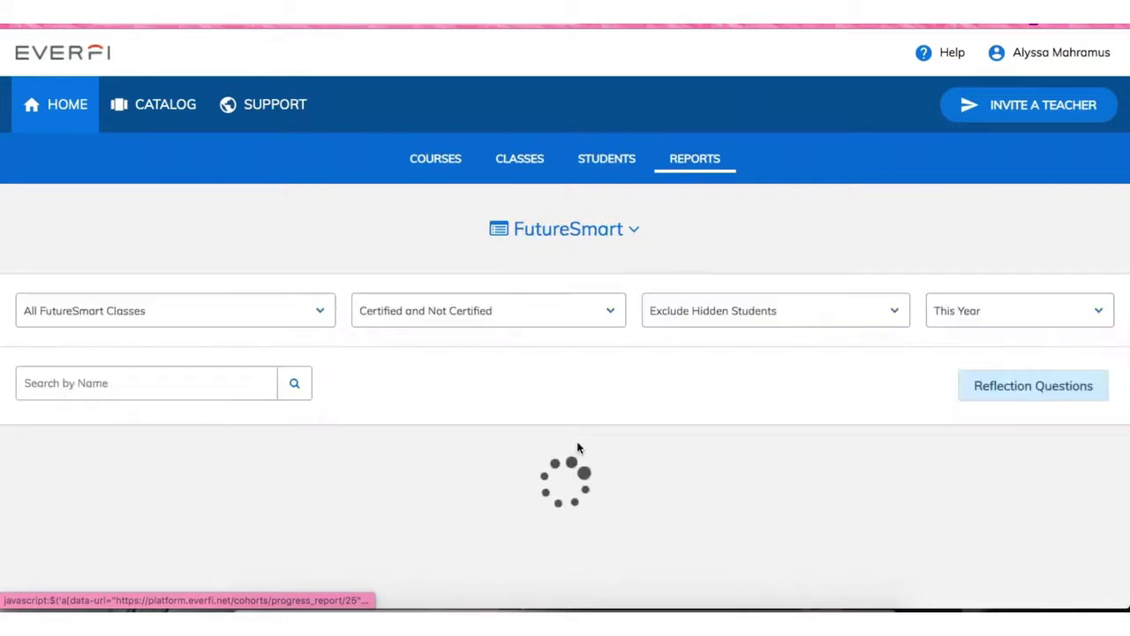
pyautogui.scroll(-2, 574, 406)
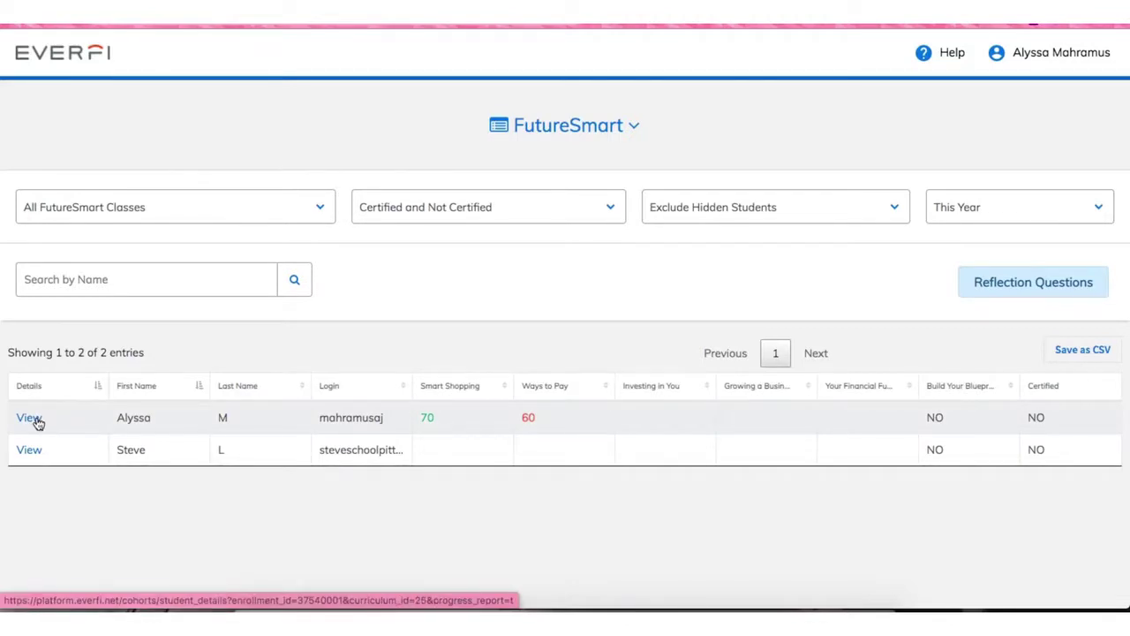
pyautogui.click(35, 422)
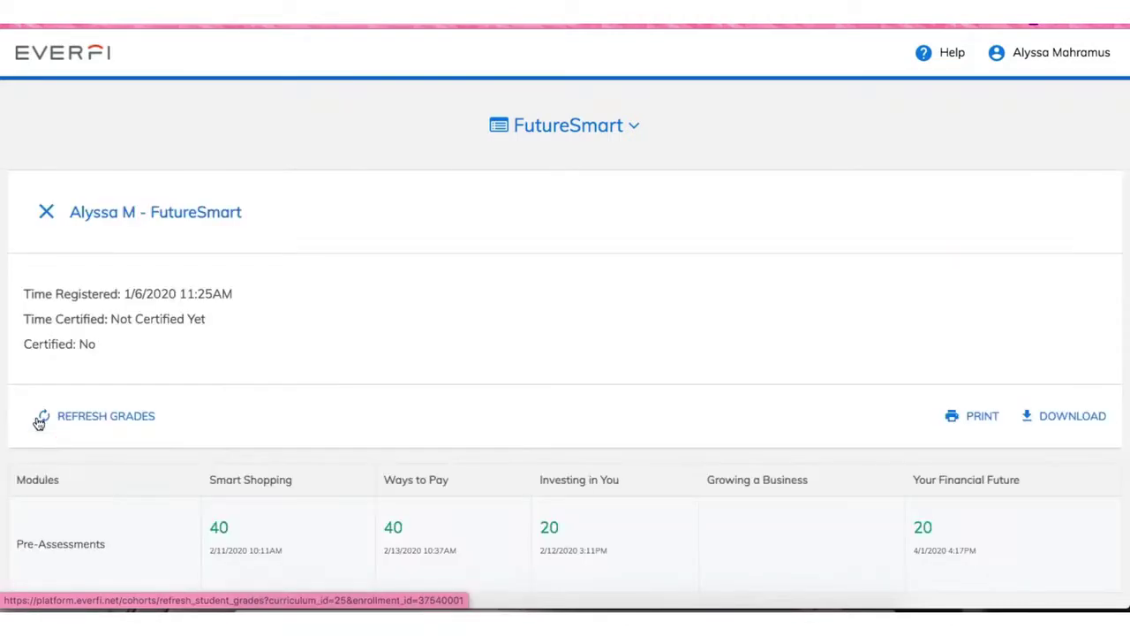
pyautogui.scroll(-2, 370, 431)
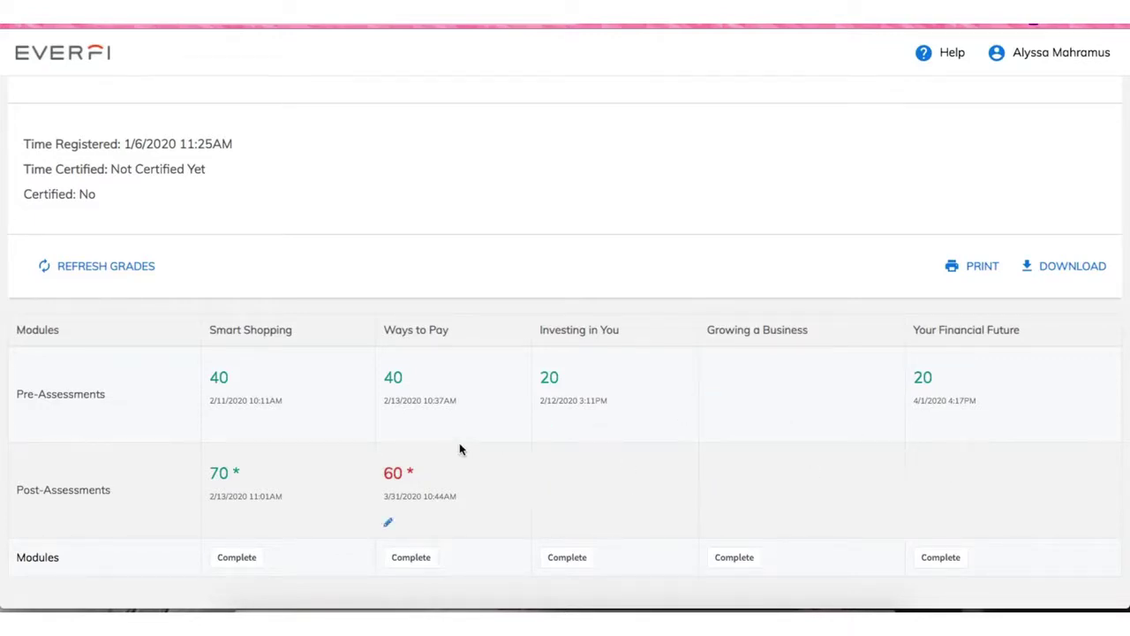
pyautogui.scroll(-1, 468, 316)
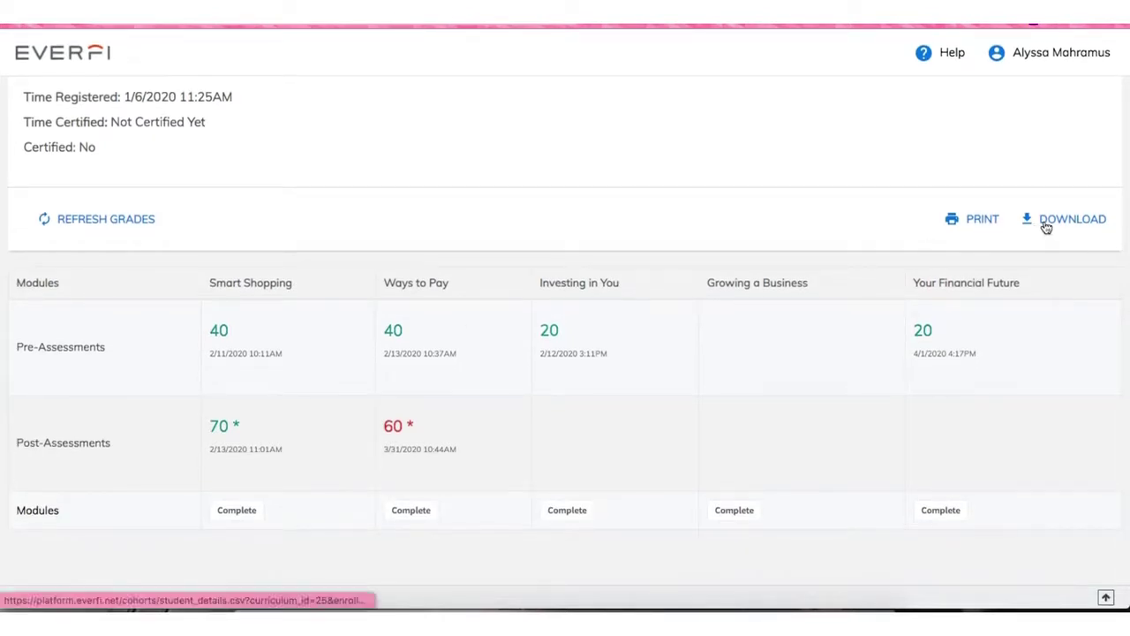
pyautogui.scroll(1, 558, 229)
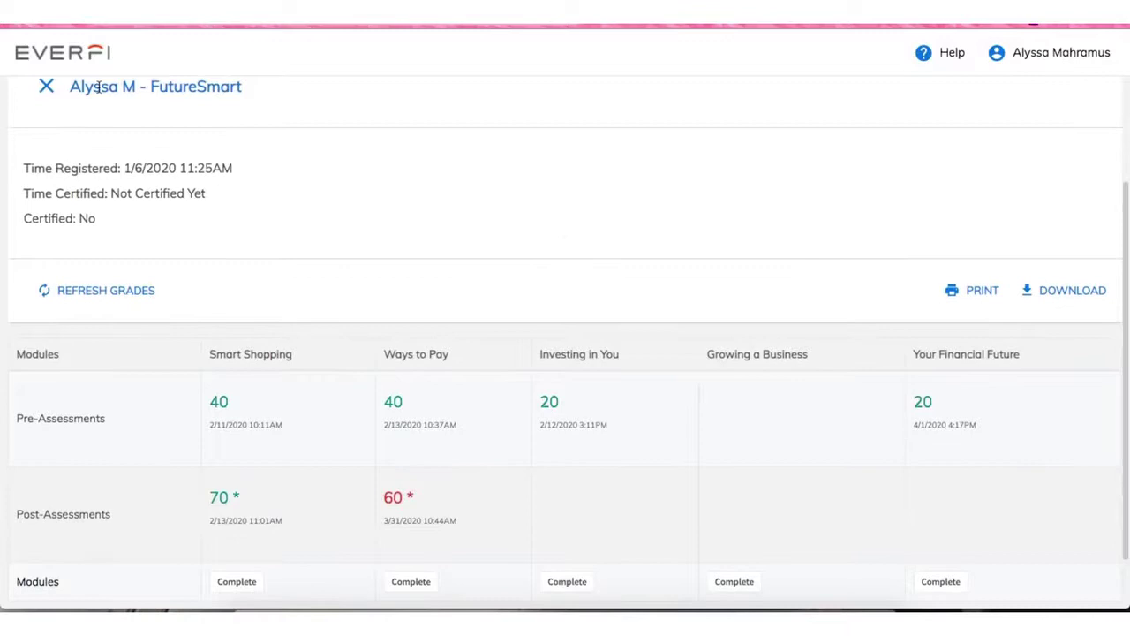
pyautogui.click(47, 87)
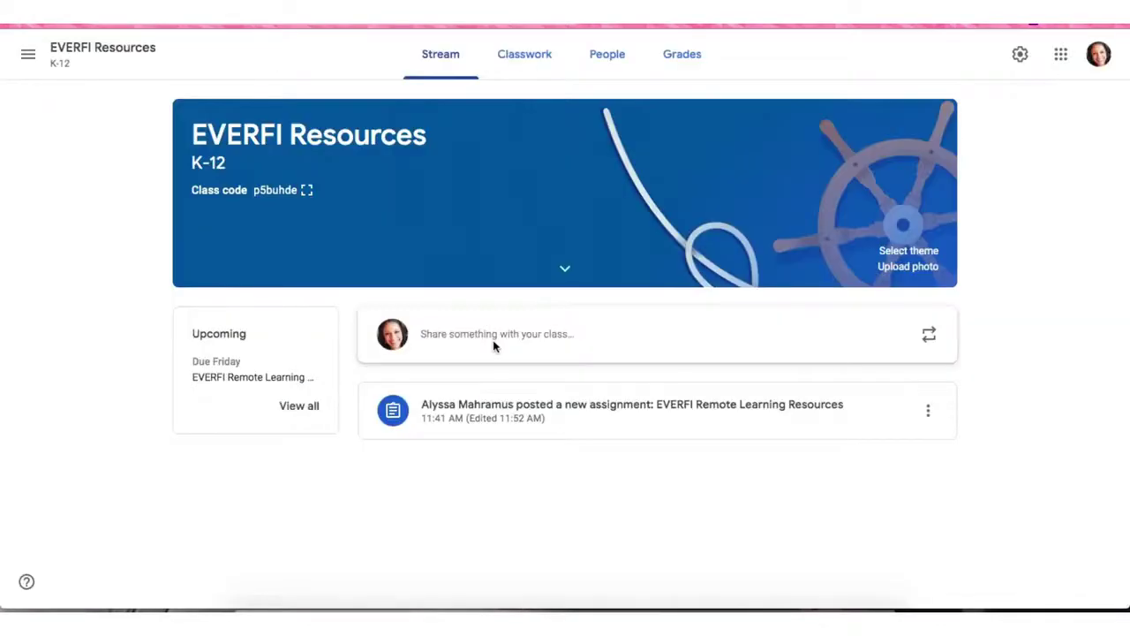
# - Check the class Grades, then view the EVERFI Remote Learning Resources assignment on Classwork
pyautogui.click(202, 590)
pyautogui.click(682, 59)
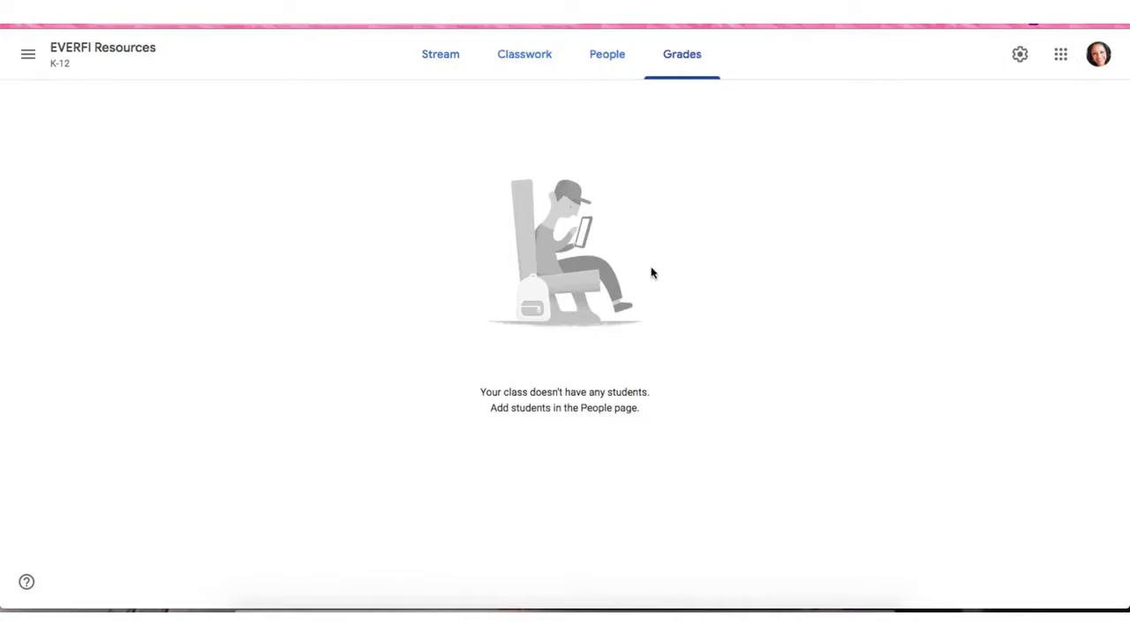
pyautogui.click(541, 75)
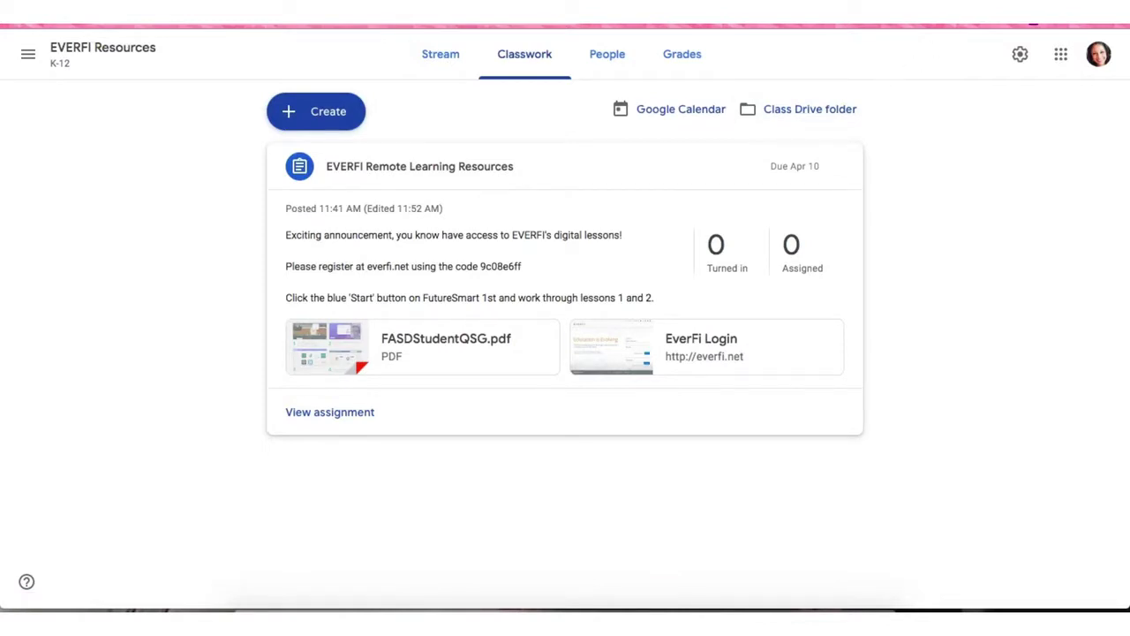
# - Return to the FutureSmart report and view the students' Reflection Questions responses
pyautogui.hotkey('ctrl', 'Tab')
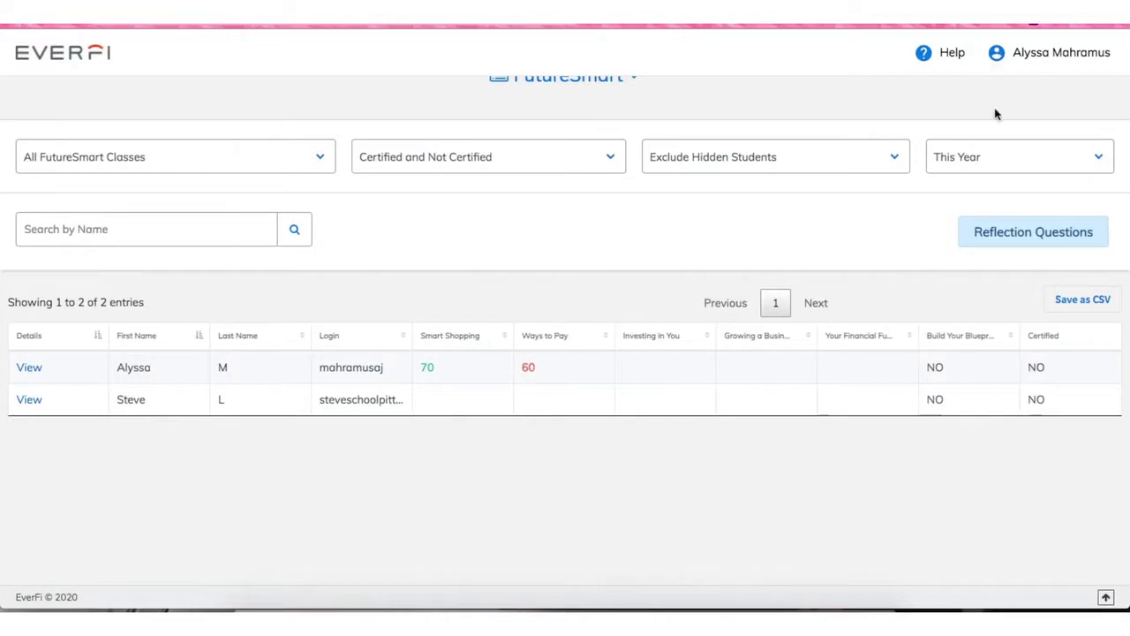
pyautogui.click(990, 236)
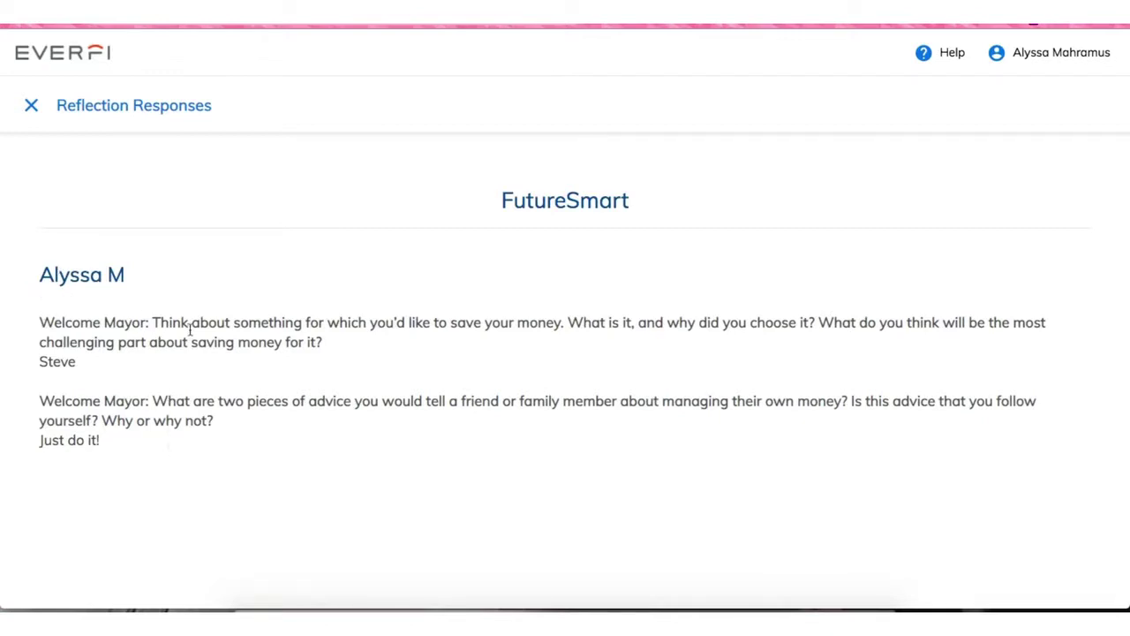
# - Return to the Google Classroom Classwork page showing the EVERFI Remote Learning Resources assignment
pyautogui.click(839, 25)
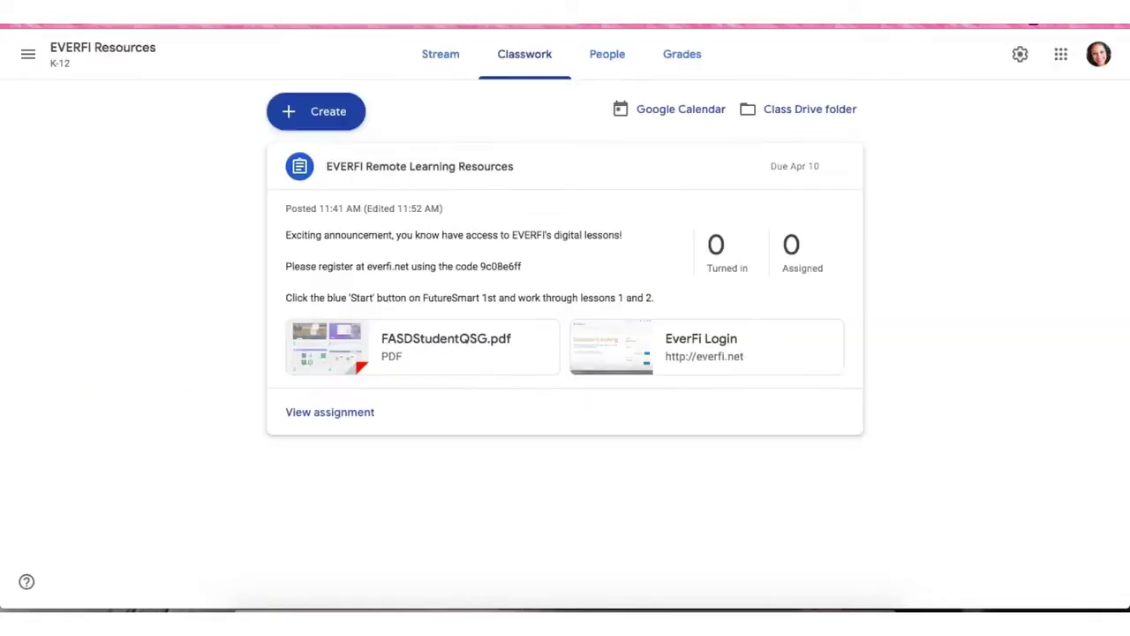